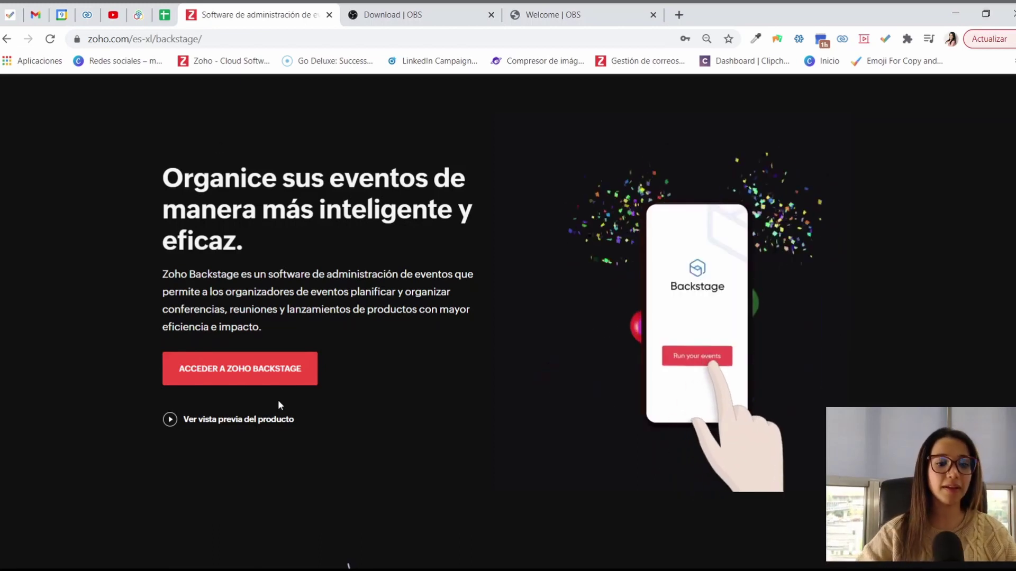
Step: Launch the Zoho Backstage app from the zoho.com product page
click(290, 372)
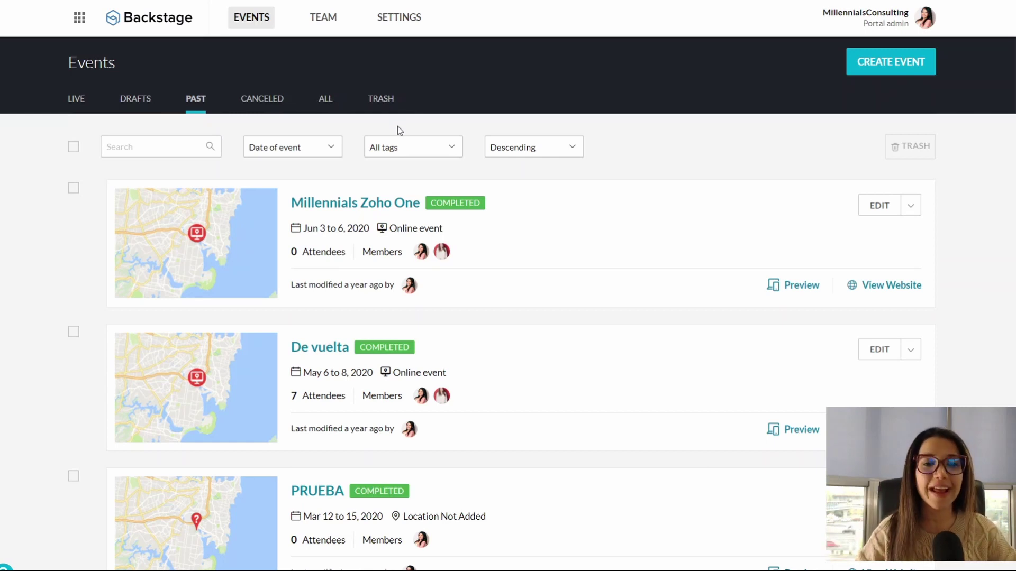
Step: Begin a new event from the Events page with CREATE EVENT
click(887, 62)
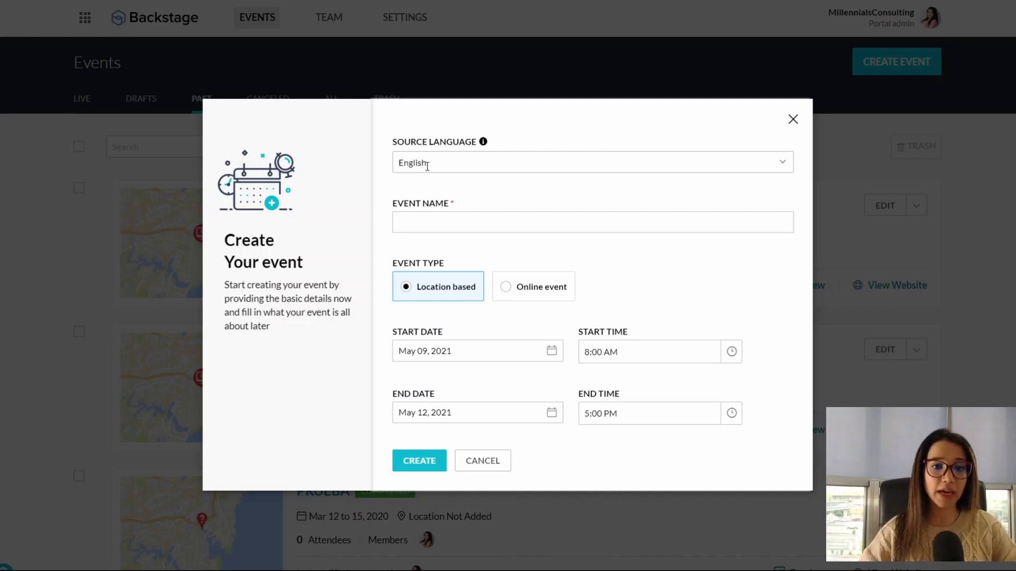
Step: Set the source language to Spanish and name the event 'Wrbinar Millannials'
click(427, 165)
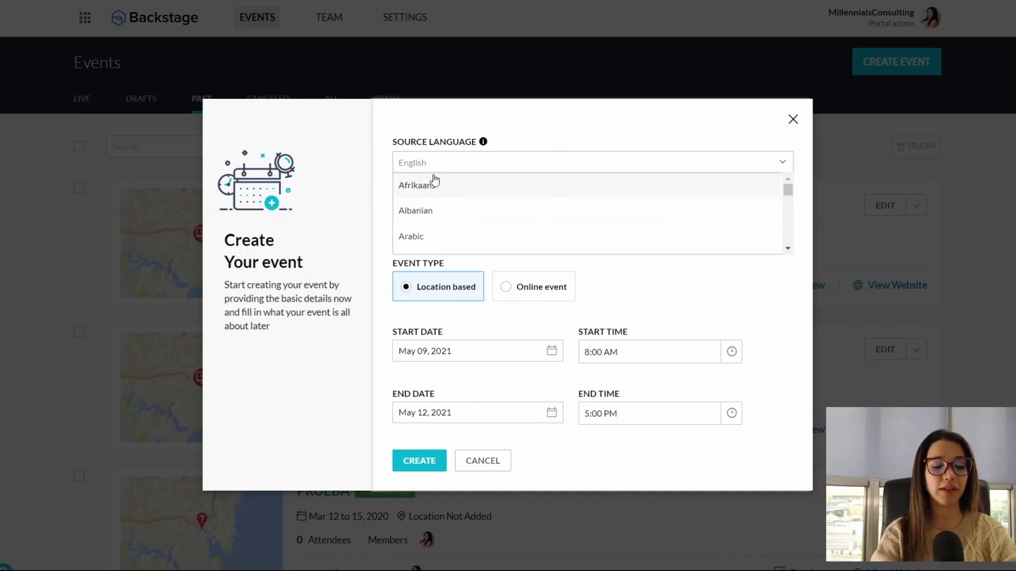
text(spa)
click(430, 183)
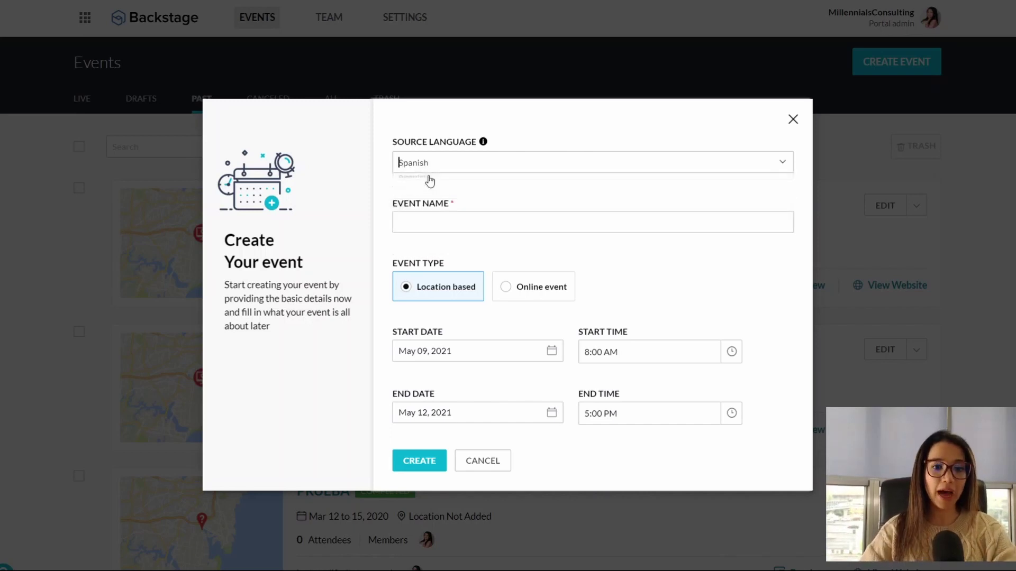
click(427, 225)
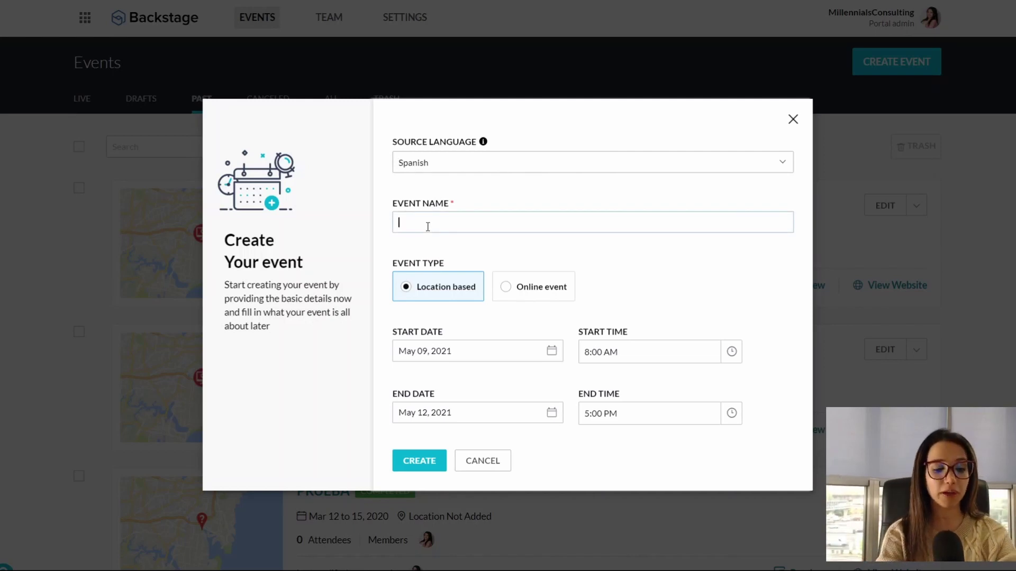
text(Wrbinar)
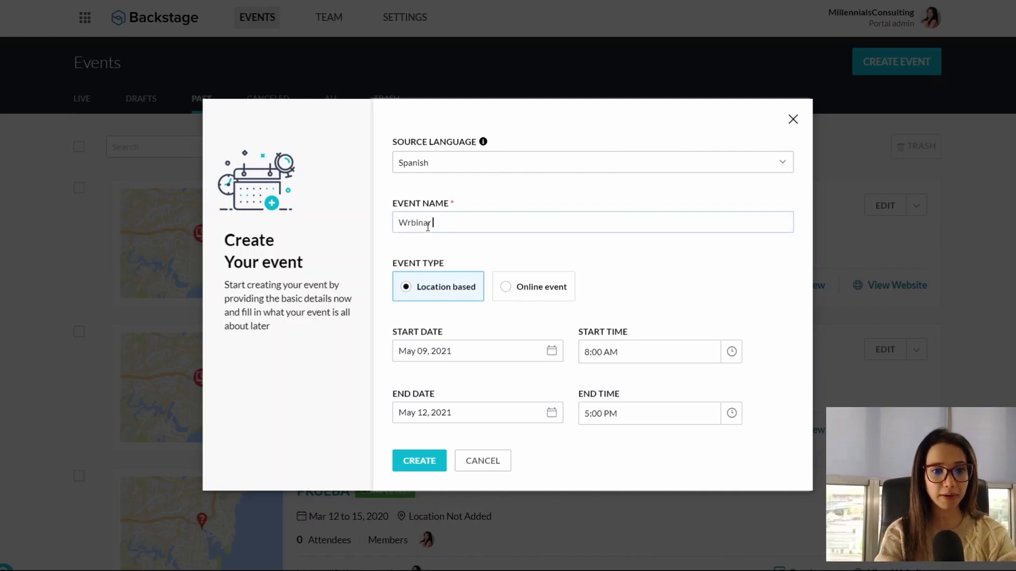
text( Millanni)
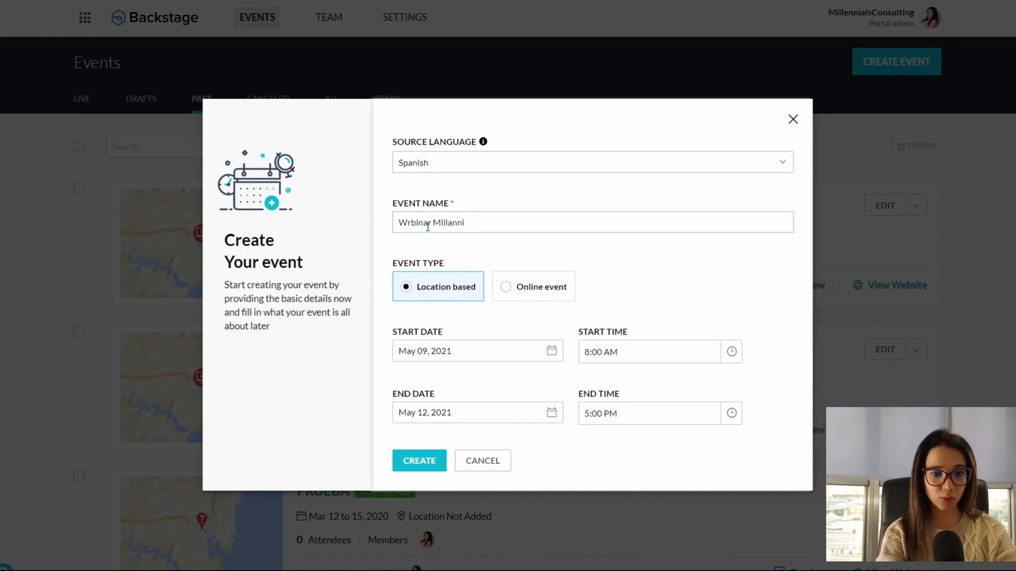
text(als)
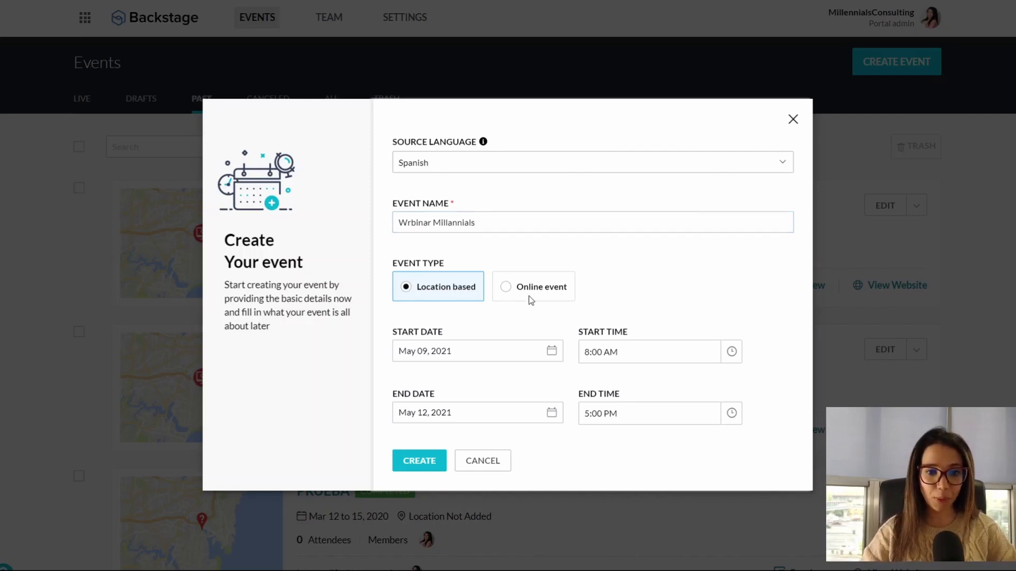
Step: Make it an online event with the end date May 10, 2021
click(511, 294)
click(474, 356)
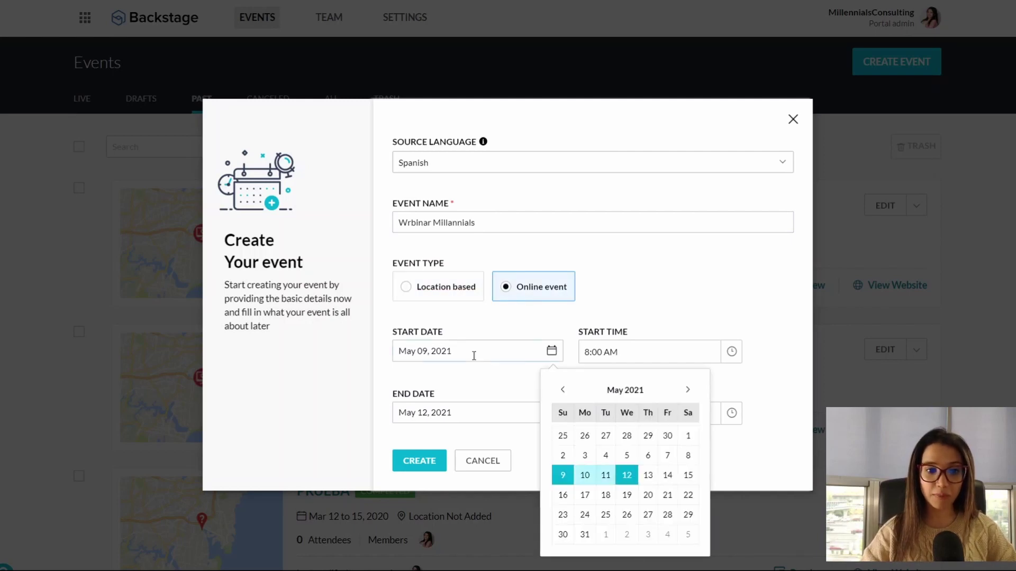
click(551, 351)
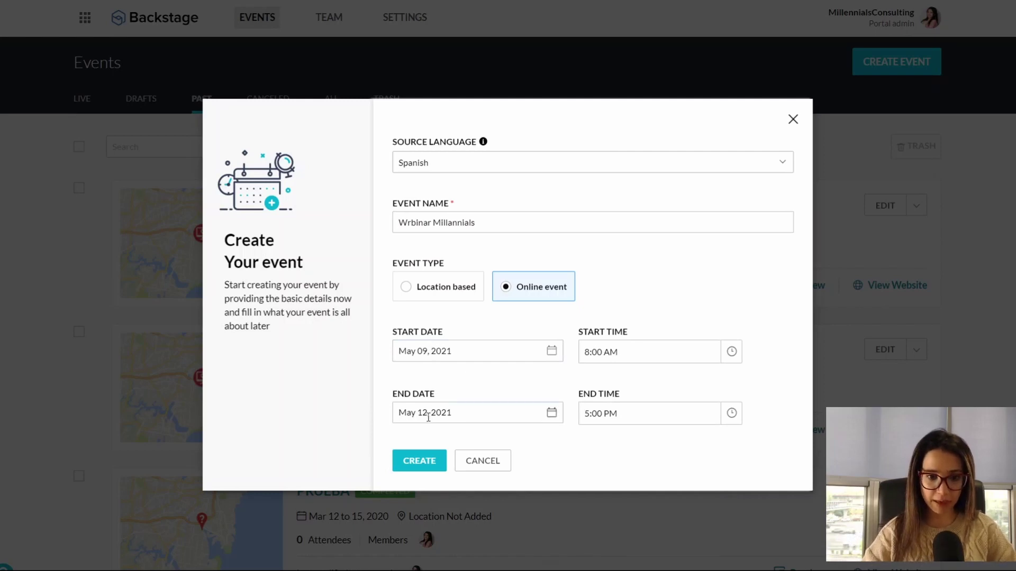
click(551, 412)
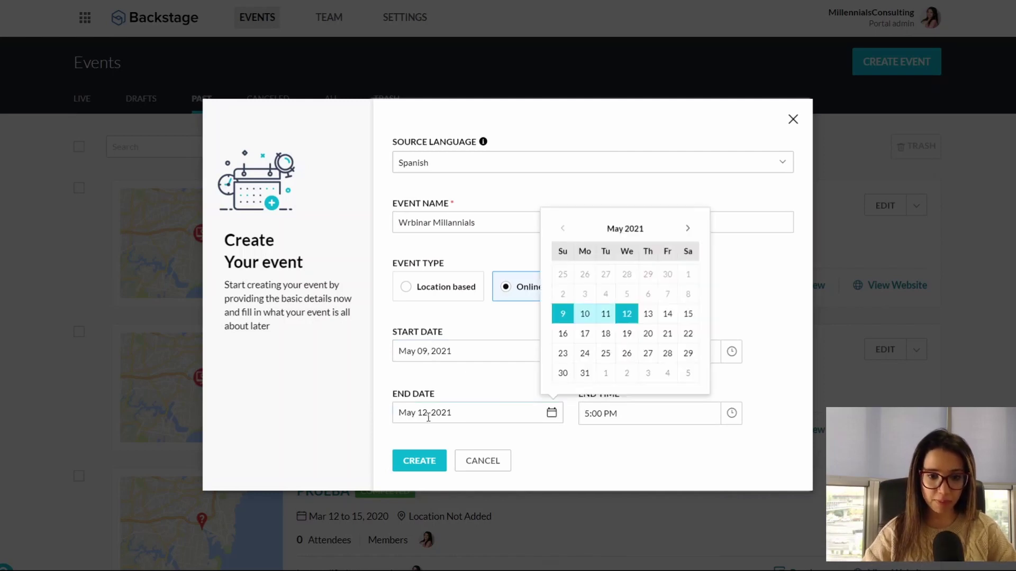
click(587, 317)
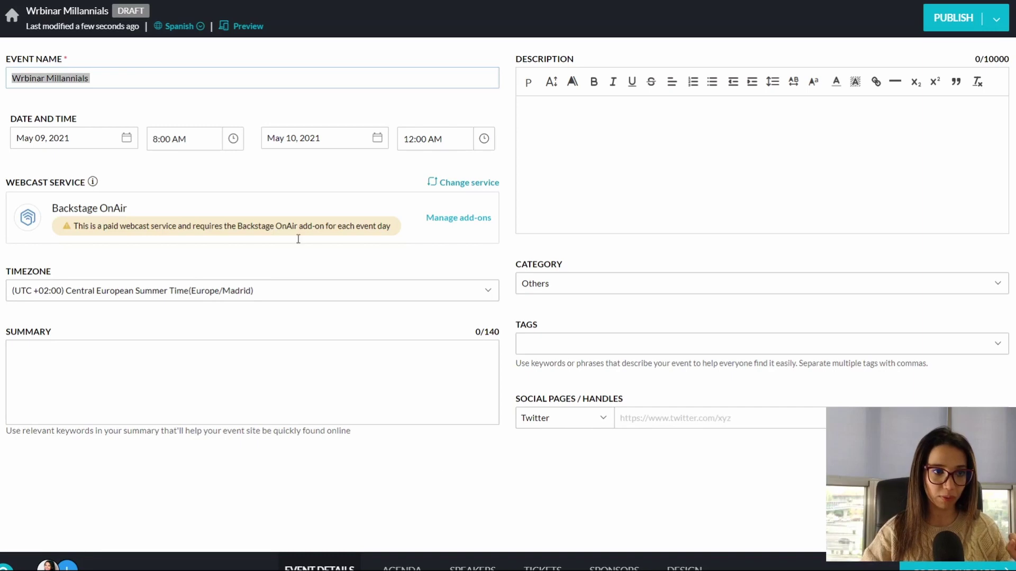
Step: Replace the 'r' in 'Wrbinar' with 'e' so the name reads 'Webinar Millannials'
click(30, 77)
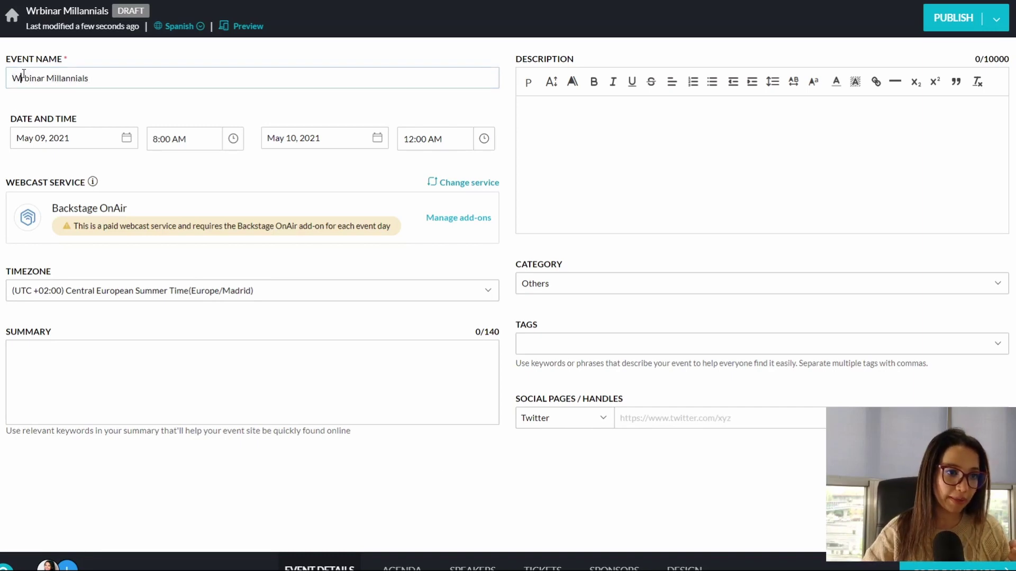
click(16, 75)
key(Delete)
text(e)
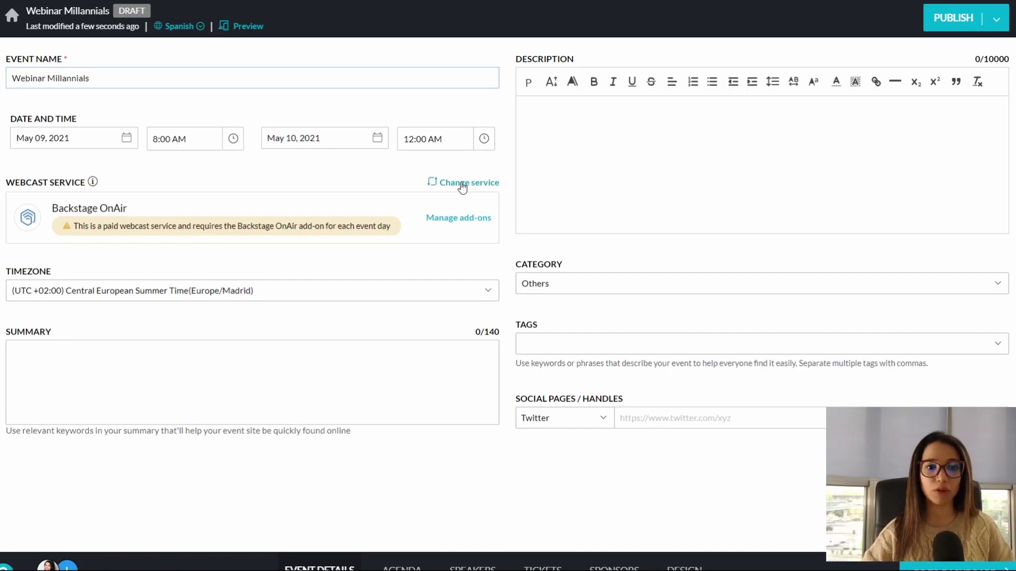
click(461, 183)
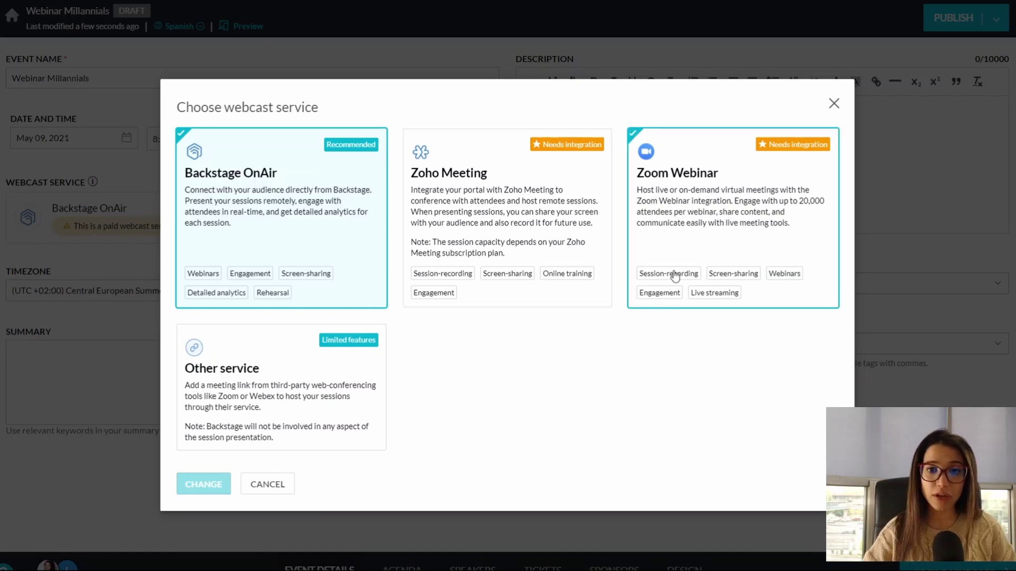
click(332, 392)
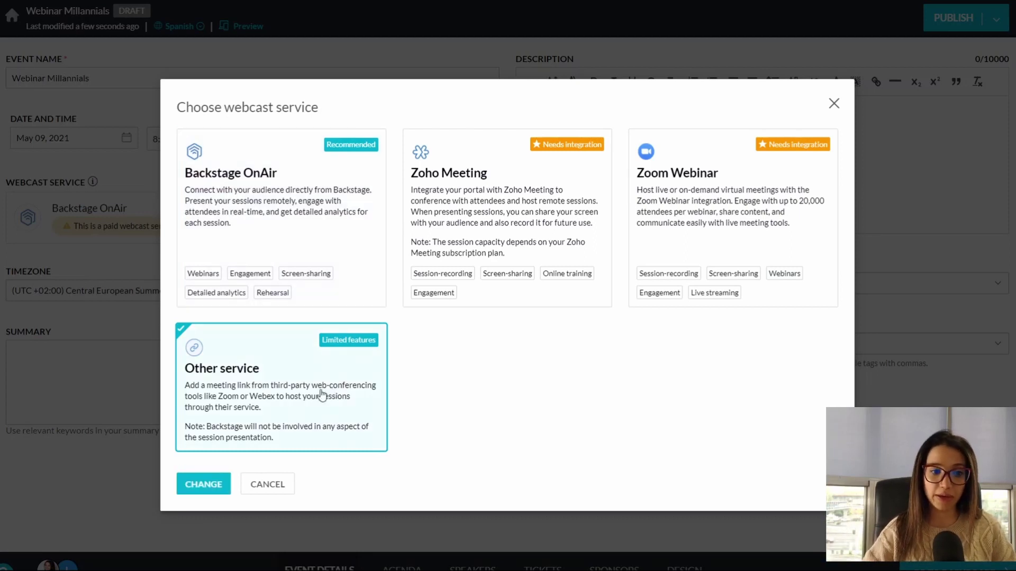
click(201, 487)
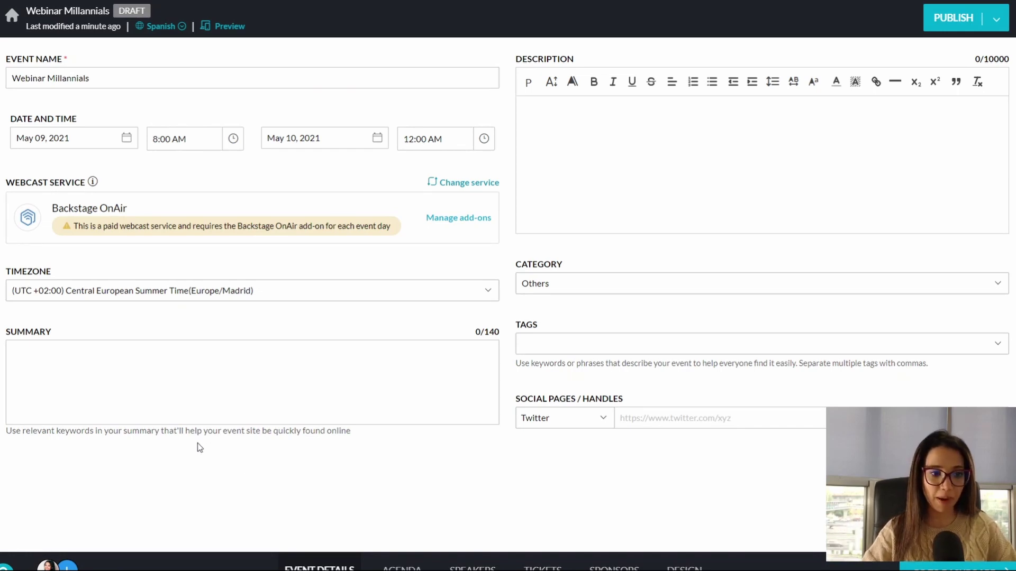
Step: Enter 'zoho backstage' as the event summary
click(103, 394)
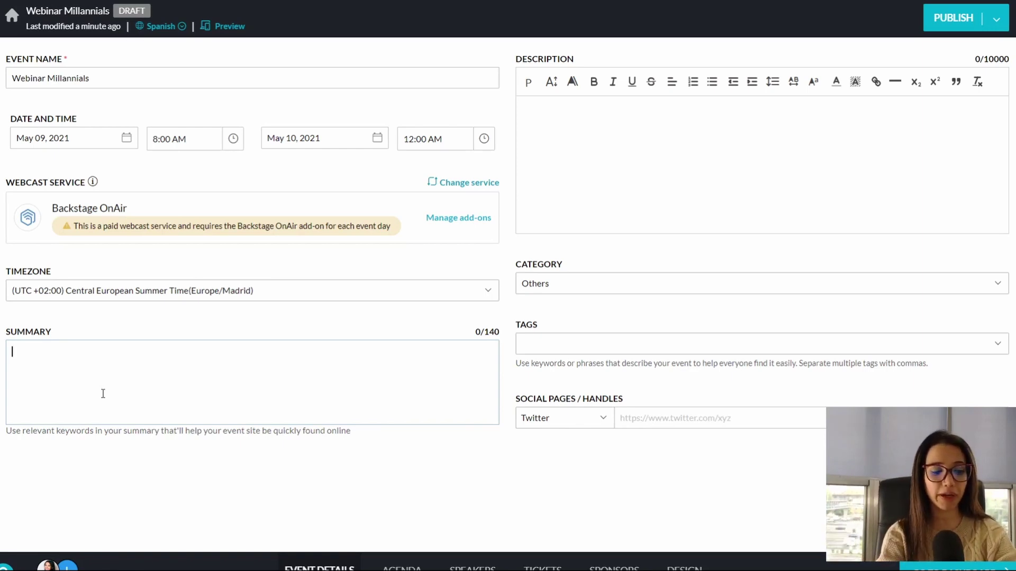
text(zoho bak)
key(BackSpace)
text(ckstage)
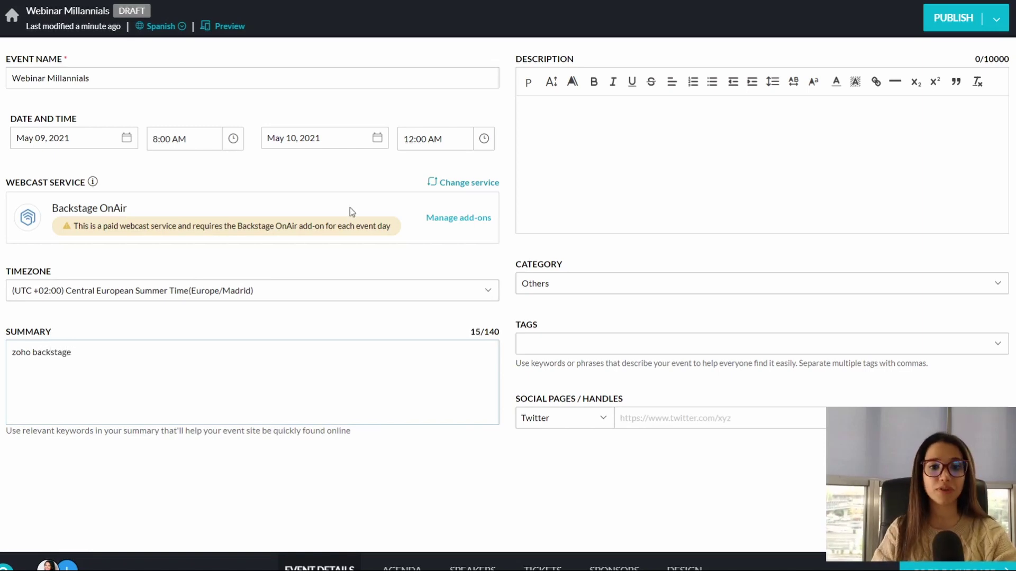
Step: Add the description 'Vamos a hablar acerca de tosas las ventajas de zoho backstage'
click(579, 179)
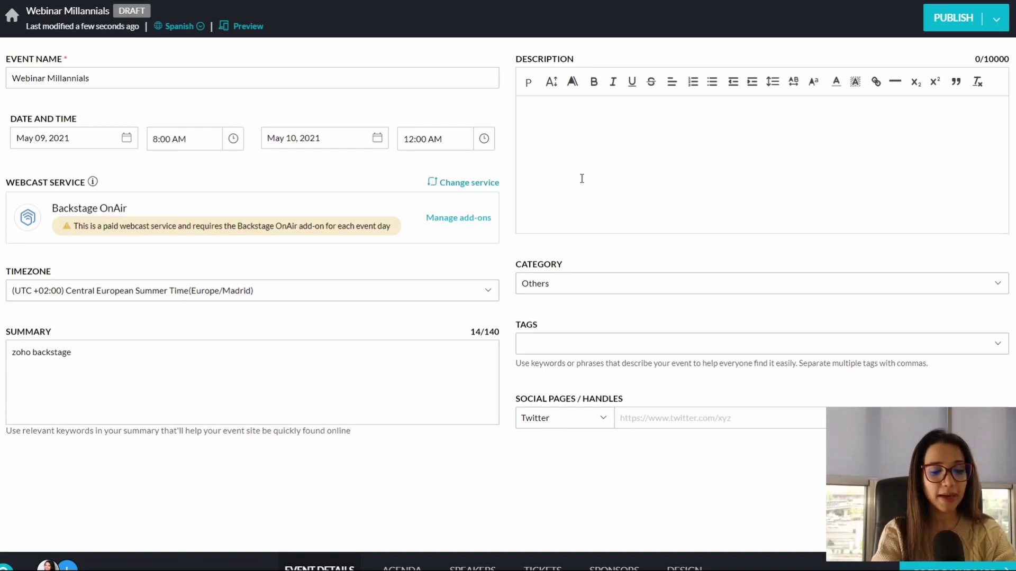
text(Vamos a hab)
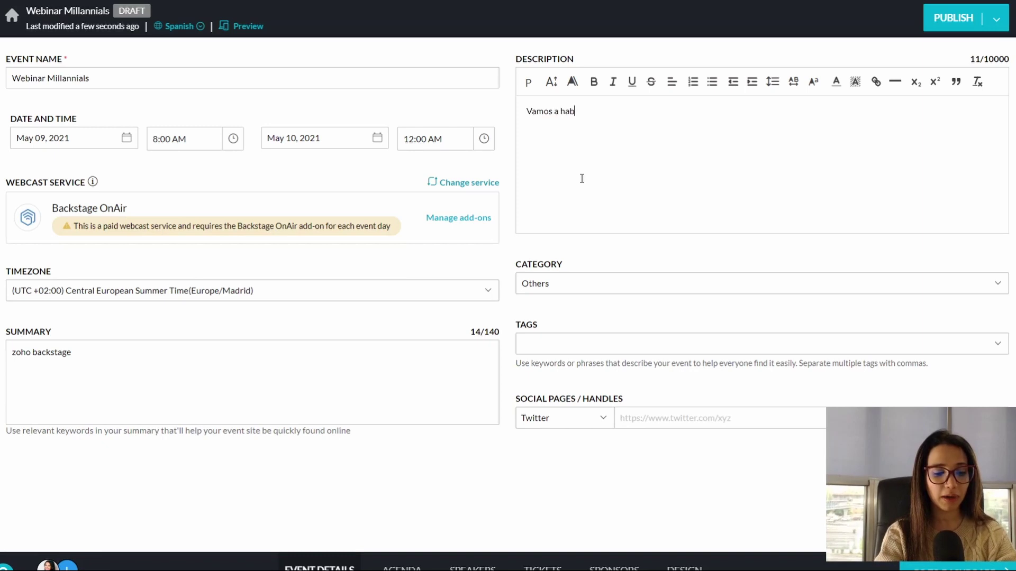
text(lar acerca de t)
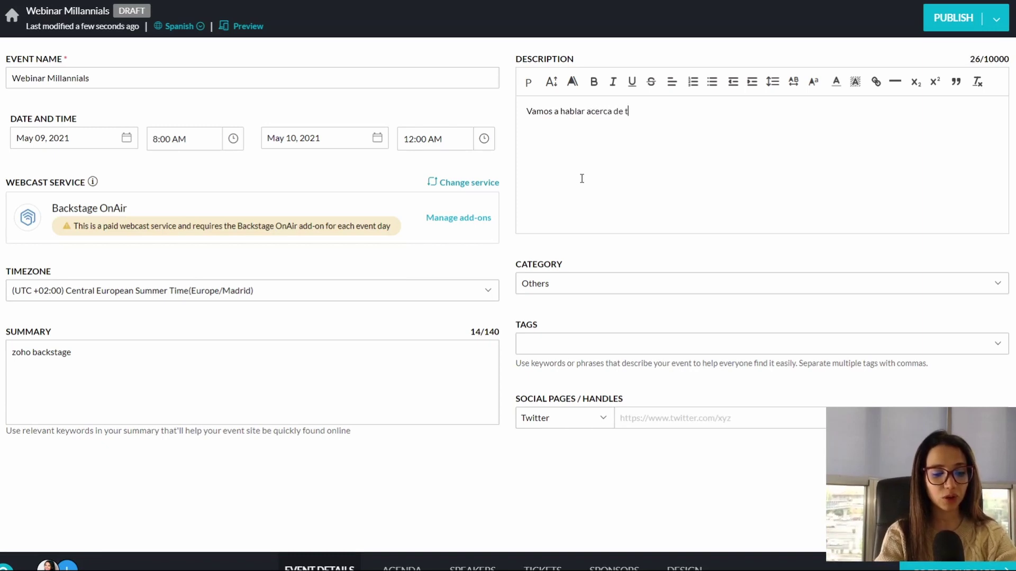
text(osas las ventajas)
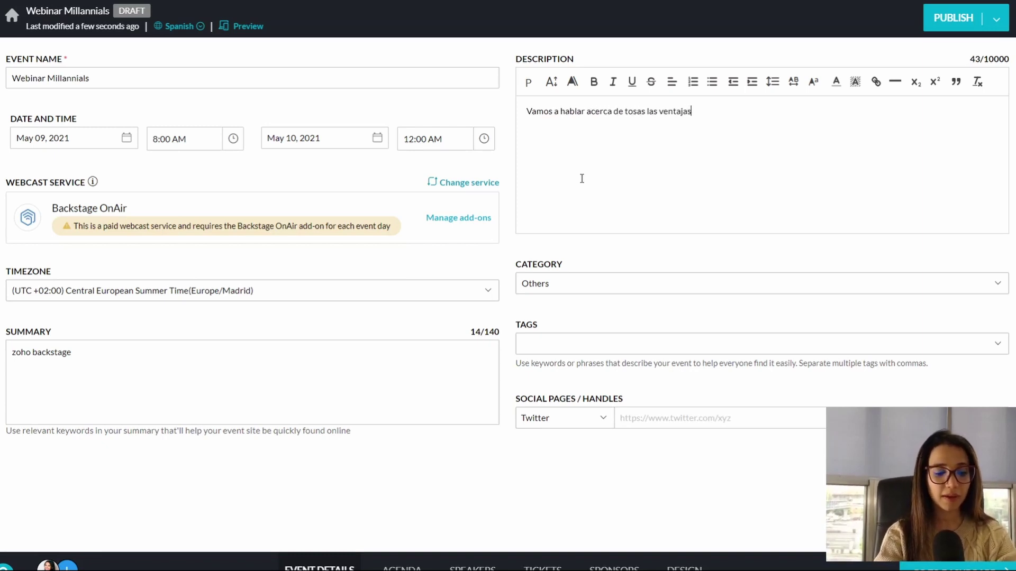
text( de zoho back)
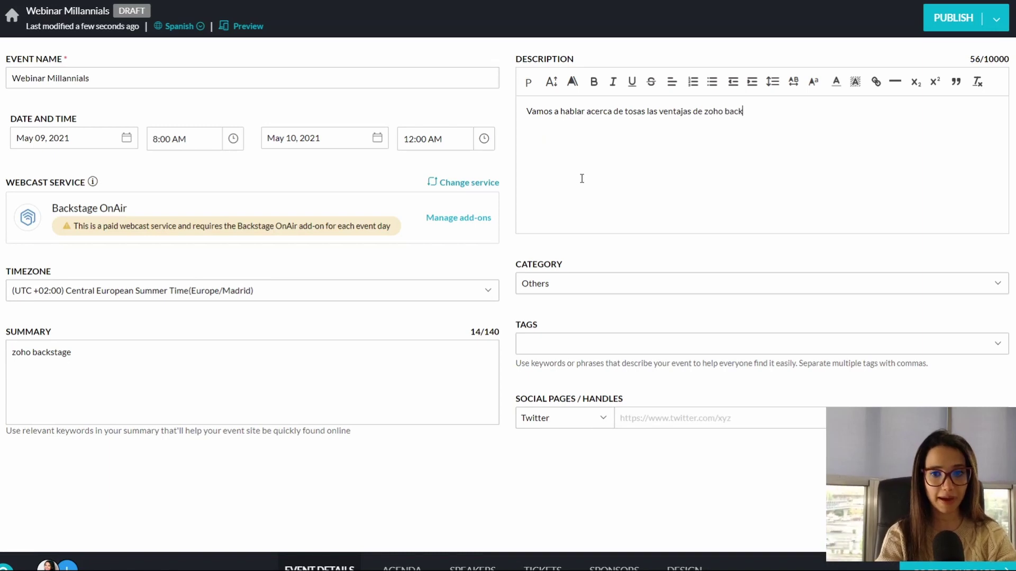
text(stage)
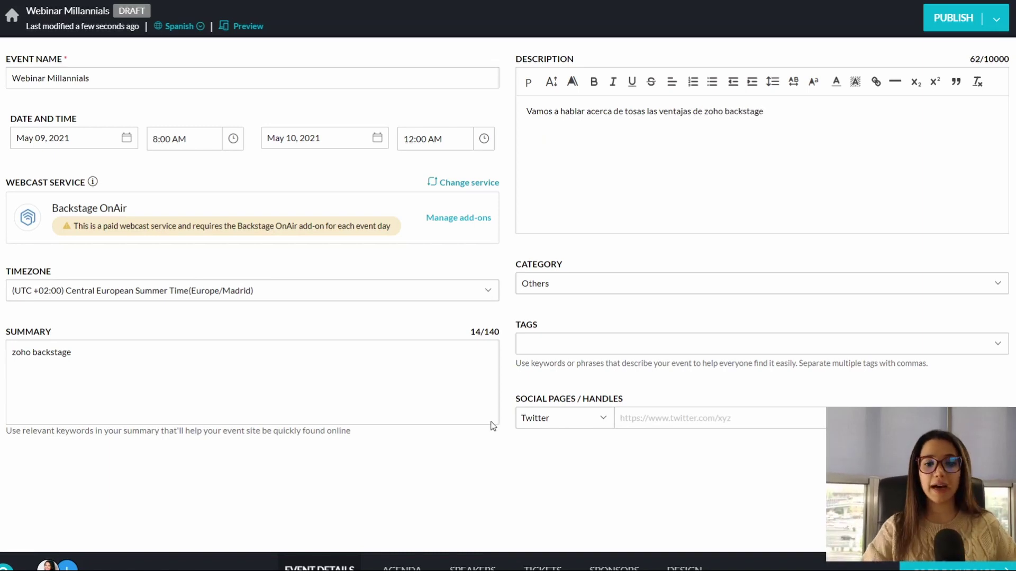
drag(521, 283, 539, 300)
click(667, 287)
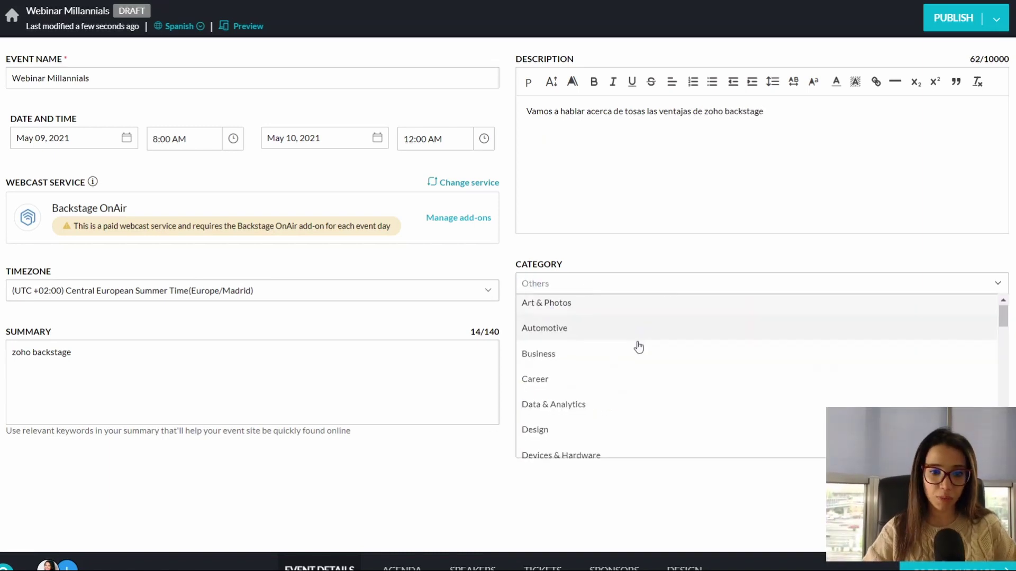
Step: Set the category to Education and add the tags zoho and bussinesinteligent
scroll(637, 348, down, 3)
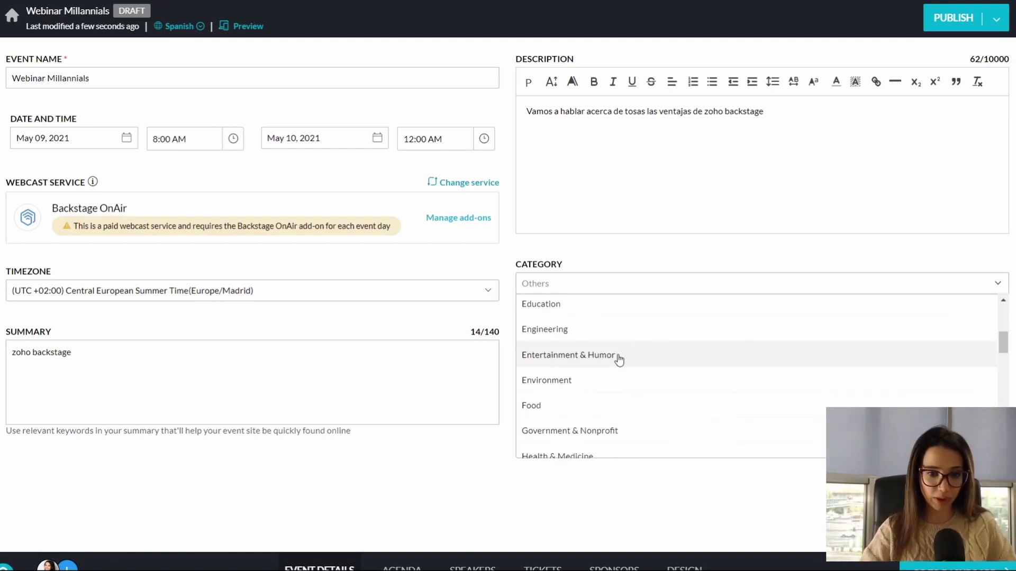
scroll(592, 411, down, 1)
scroll(592, 412, up, 1)
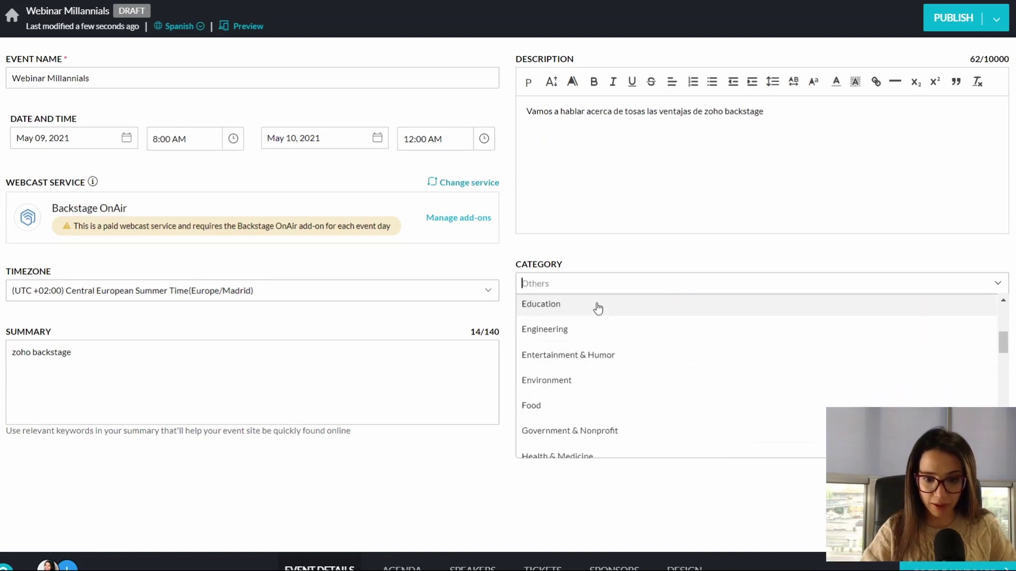
click(598, 307)
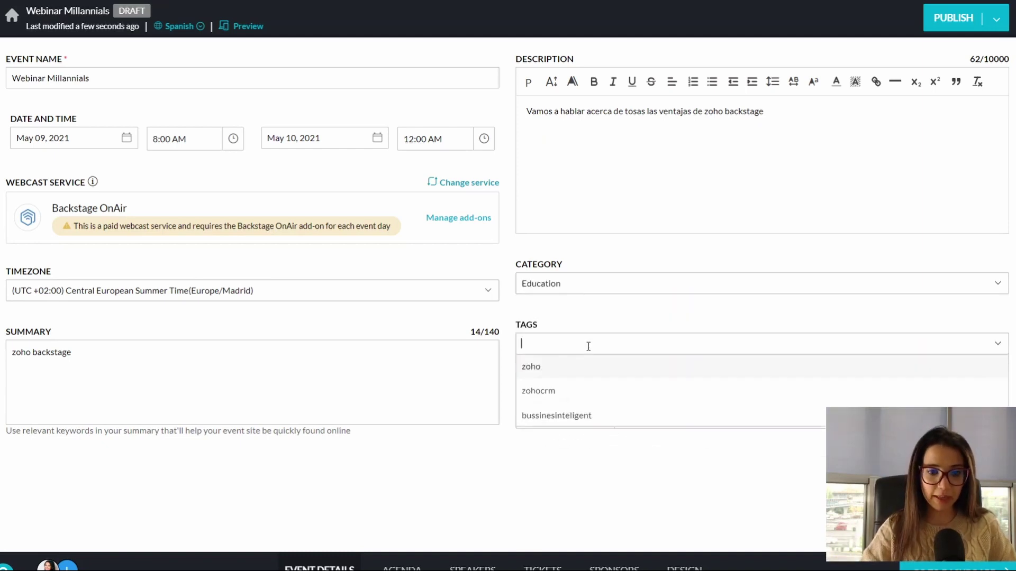
click(587, 344)
click(583, 371)
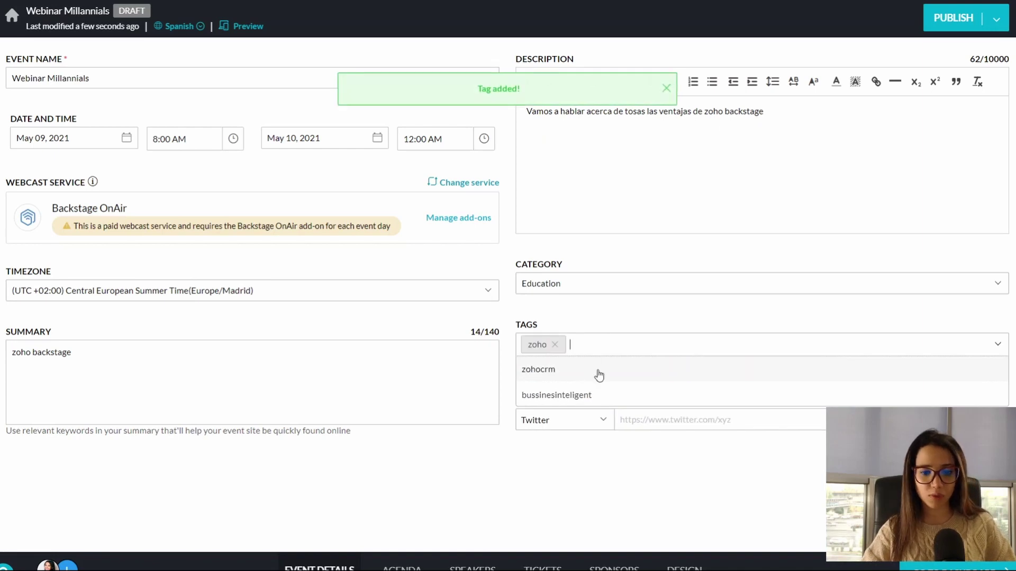
click(580, 397)
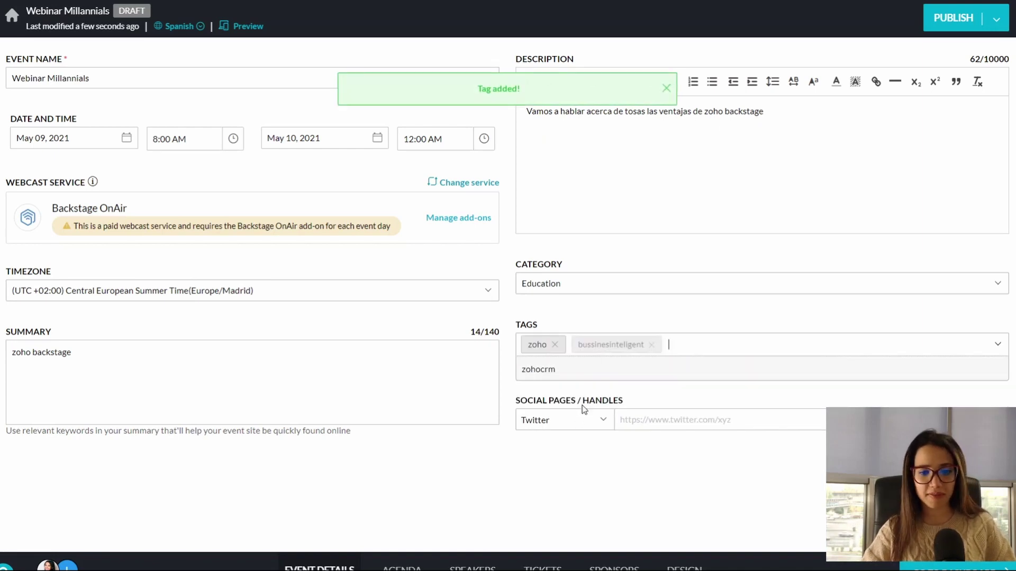
click(639, 419)
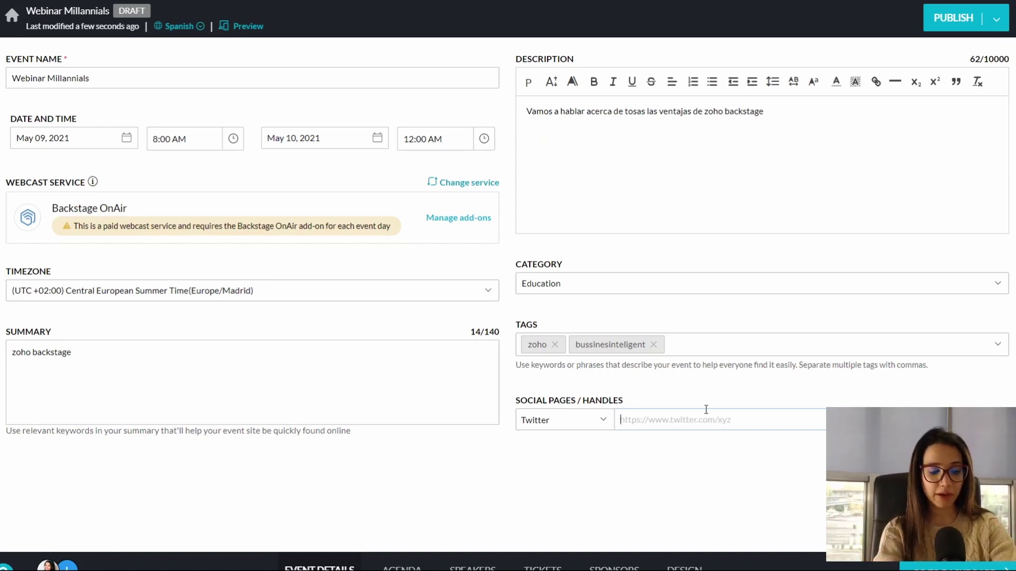
Step: Paste the Twitter page URL and save it as a social handle
text(https://)
key(BackSpace)
key(BackSpace)
key(BackSpace)
key(BackSpace)
key(BackSpace)
key(BackSpace)
key(BackSpace)
key(BackSpace)
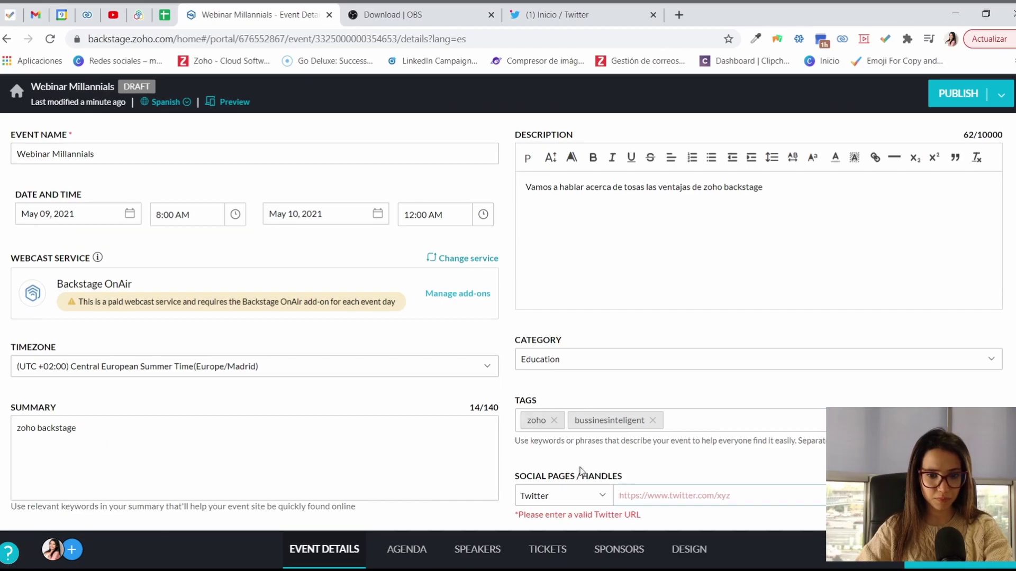
text(https://twitter.com/home)
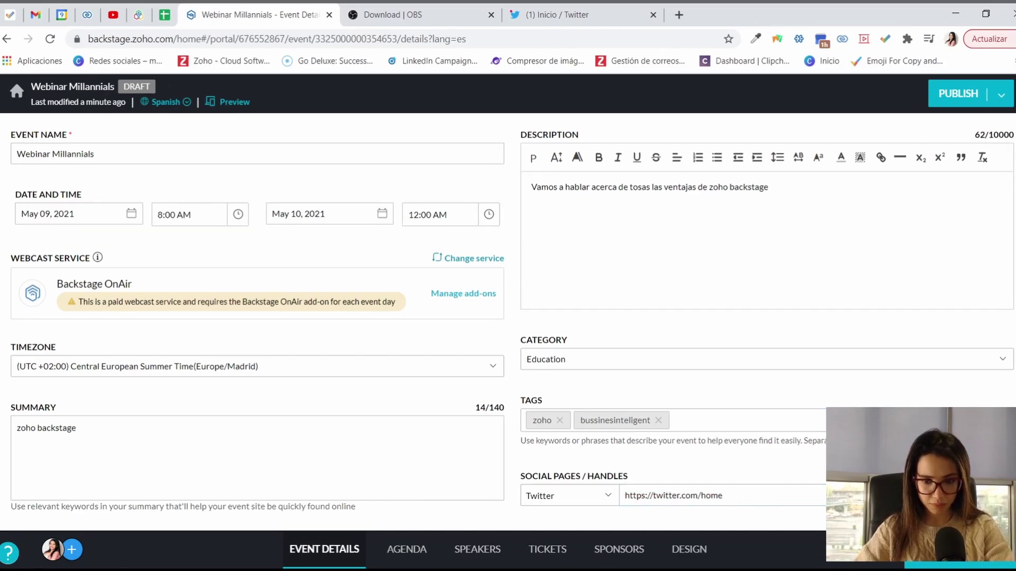
key(Return)
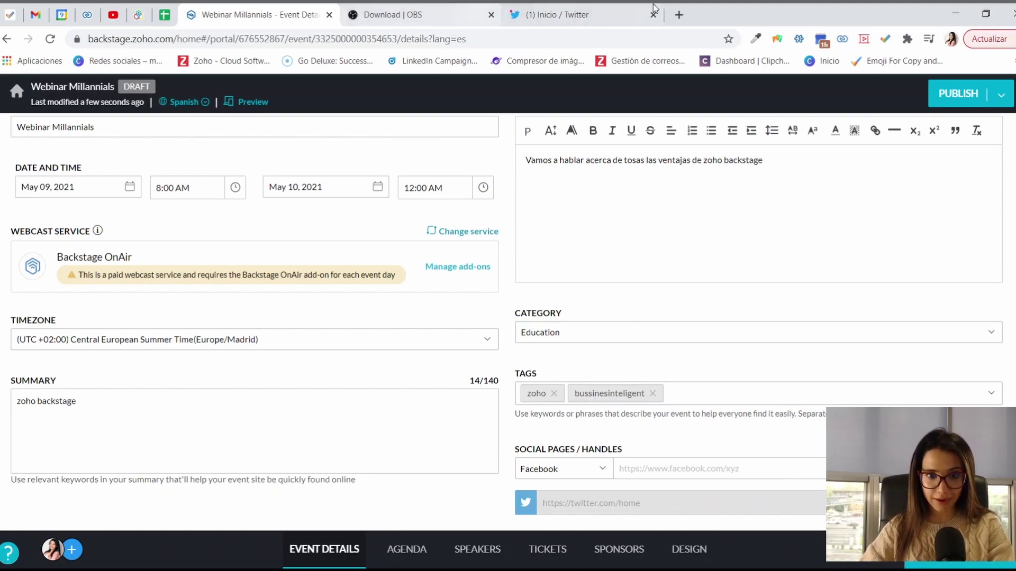
Step: Copy the Instagram profile address from the browser and add it as an Instagram handle
click(556, 15)
key(BackSpace)
text(face)
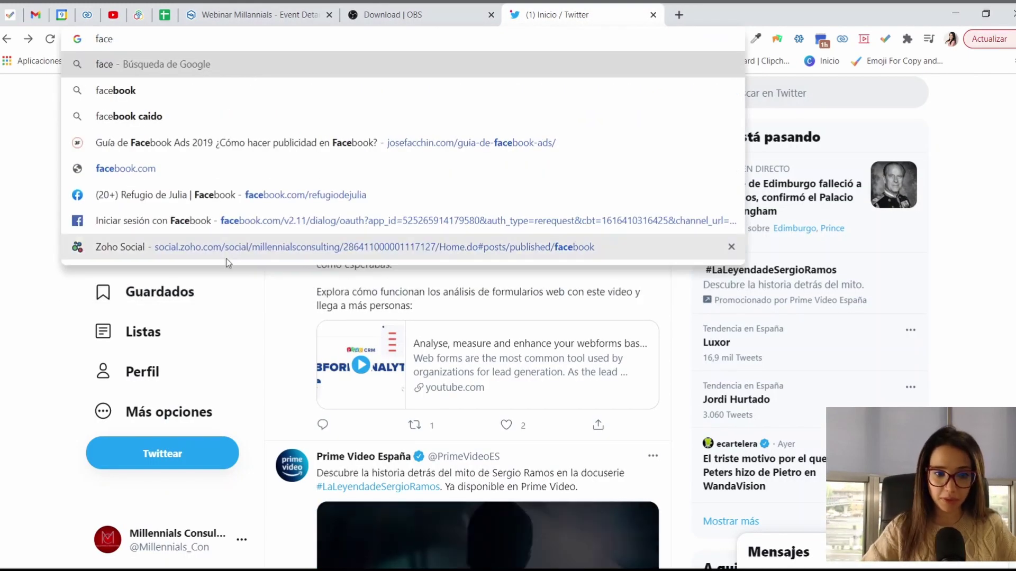
click(227, 226)
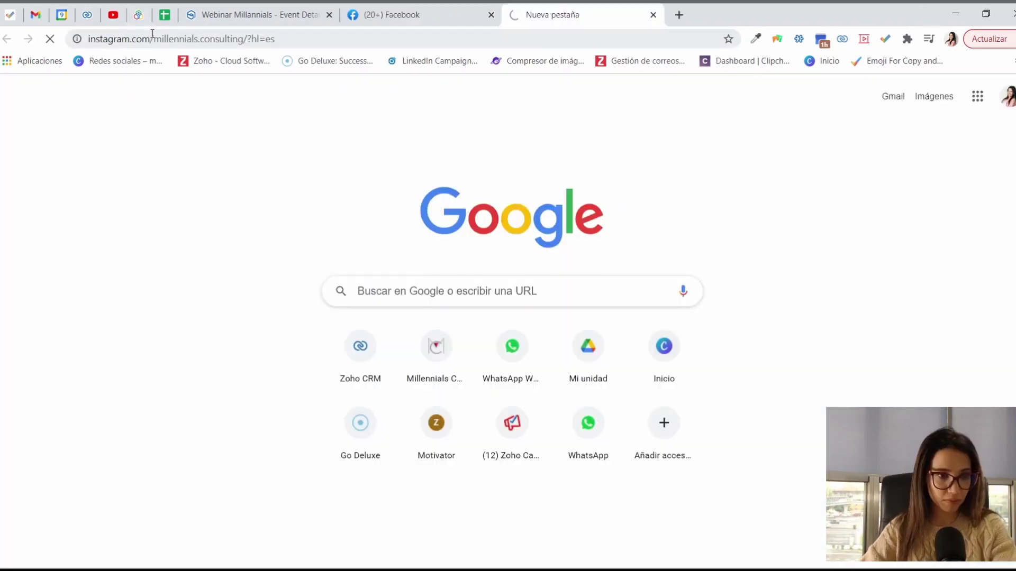
click(152, 37)
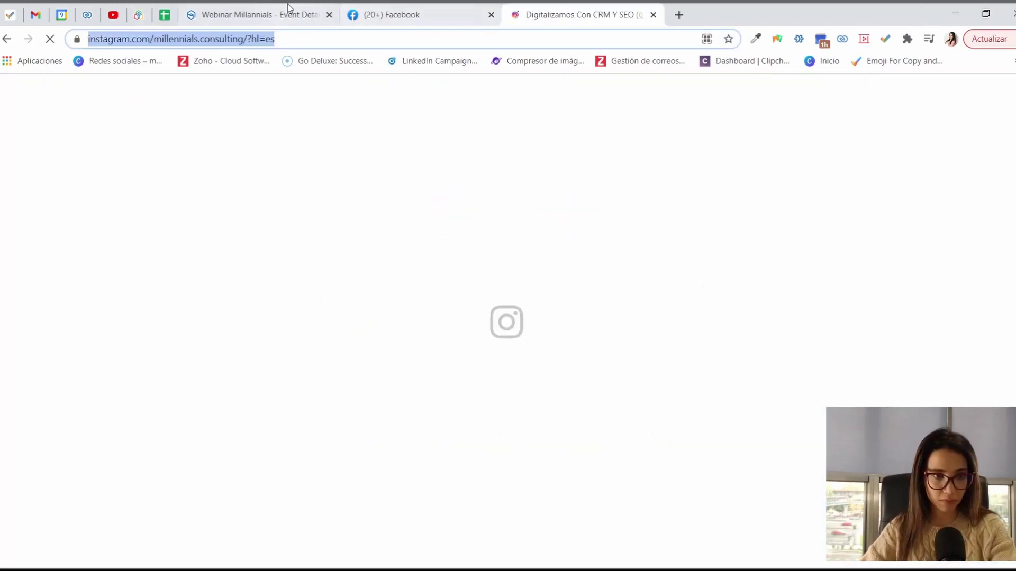
click(288, 14)
click(602, 469)
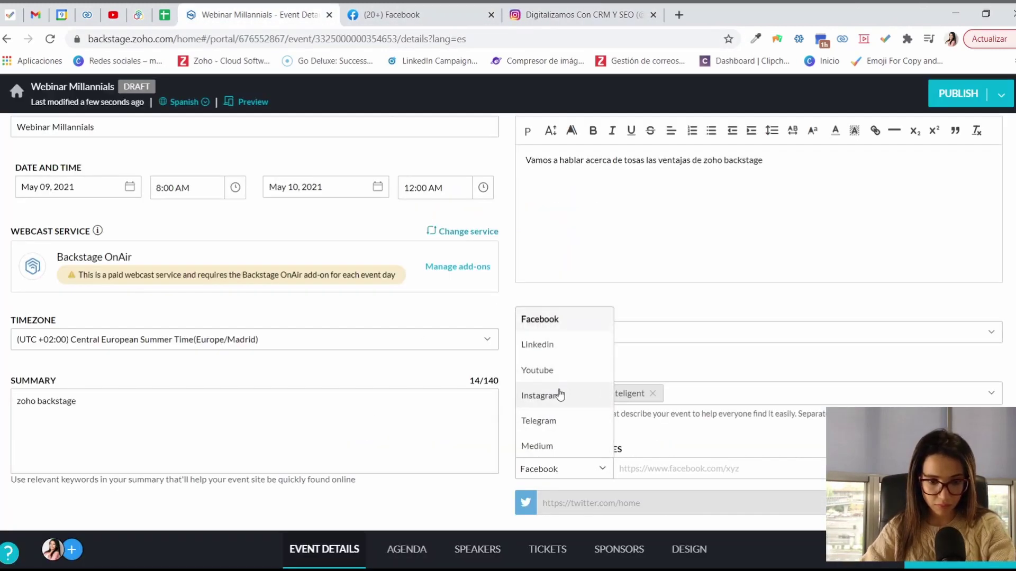
click(576, 395)
click(632, 470)
key(ctrl+v)
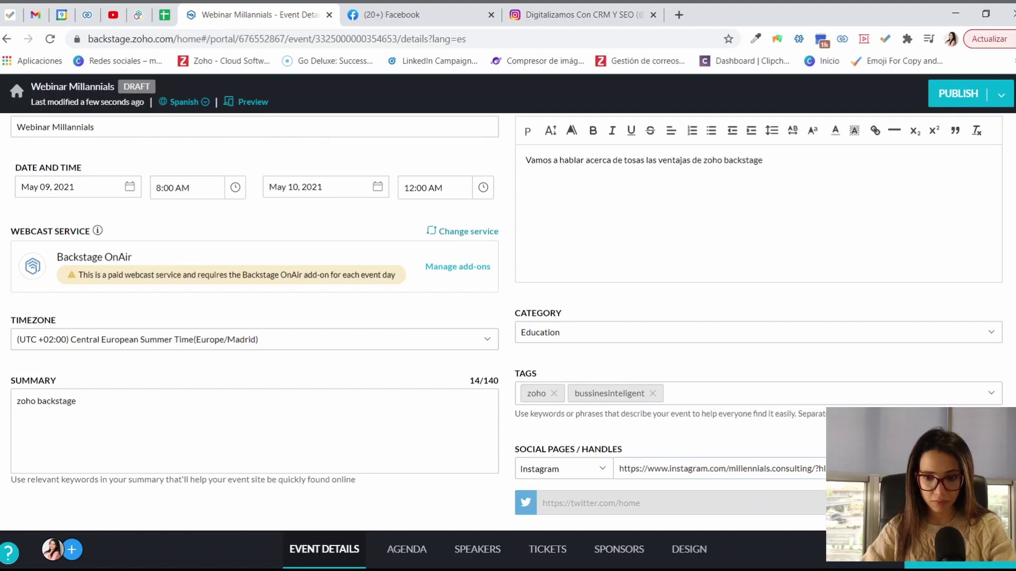
key(Return)
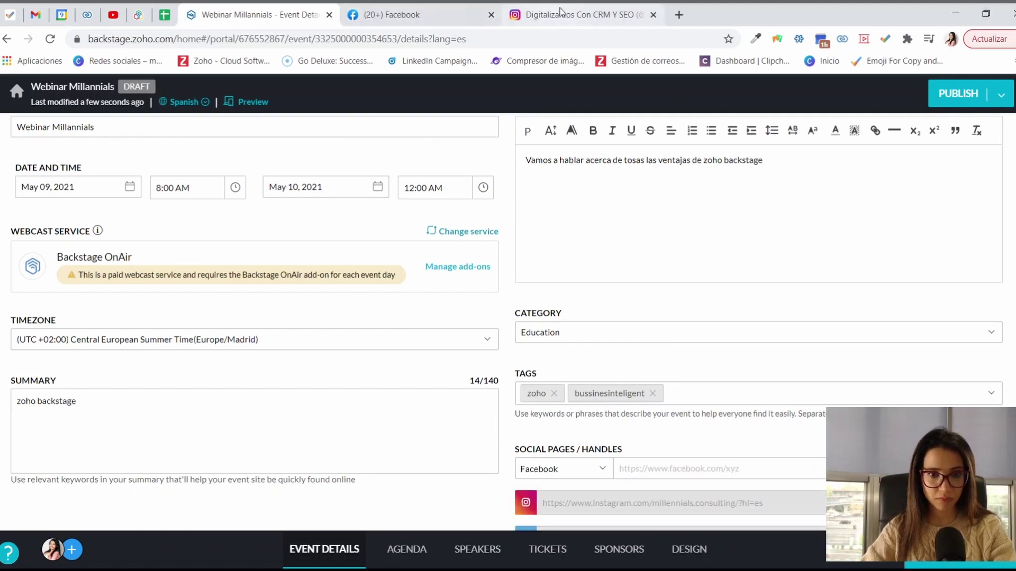
Step: Copy the account's YouTube channel address and add it as a Youtube handle
click(452, 11)
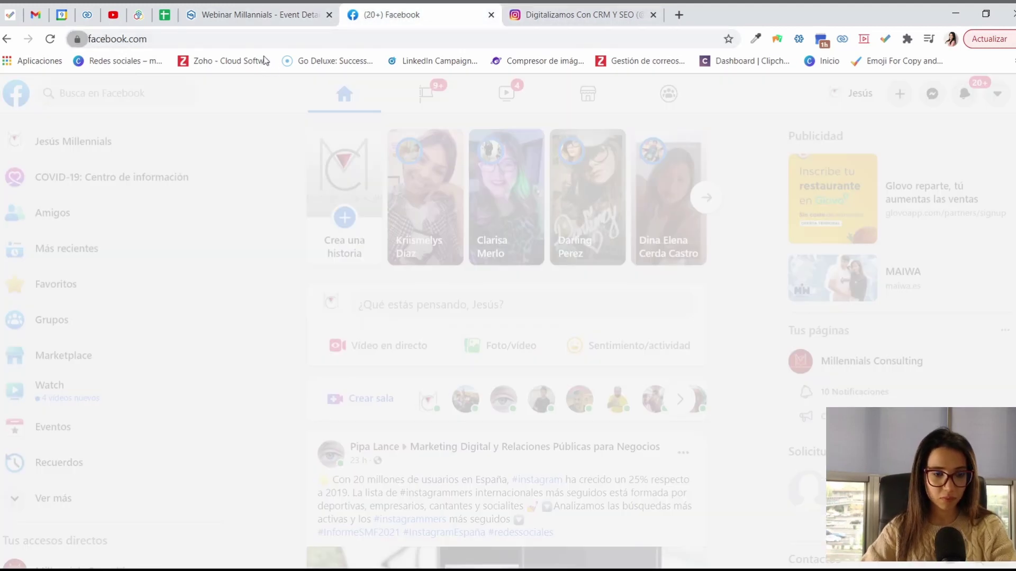
click(235, 40)
text(youtube)
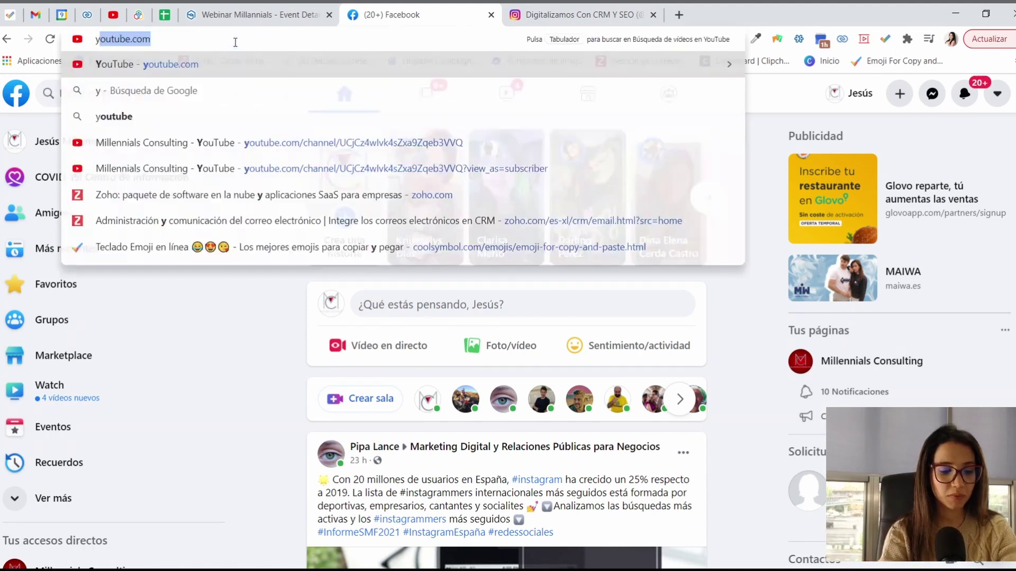
key(Return)
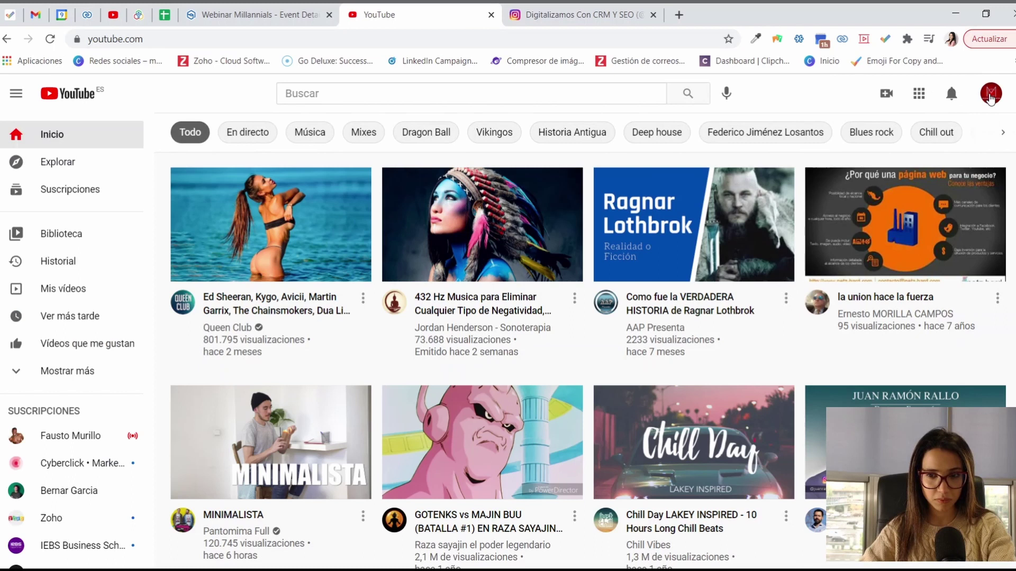
click(990, 95)
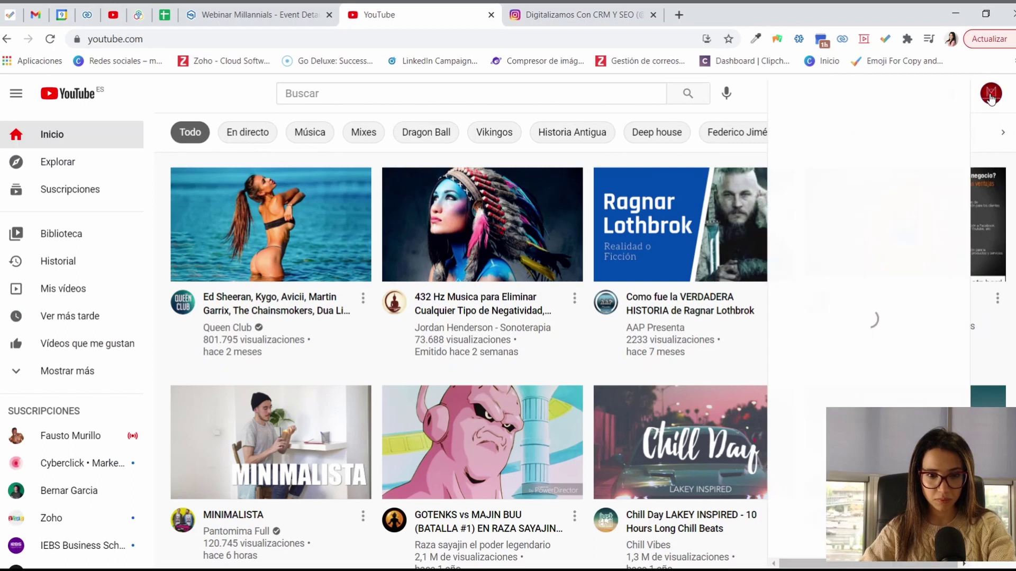
click(838, 154)
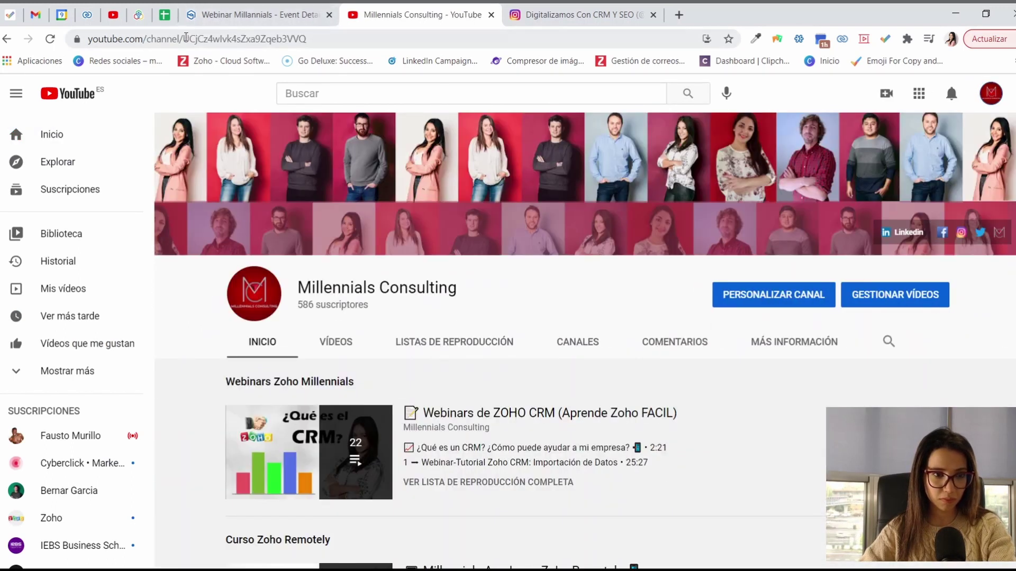
click(195, 21)
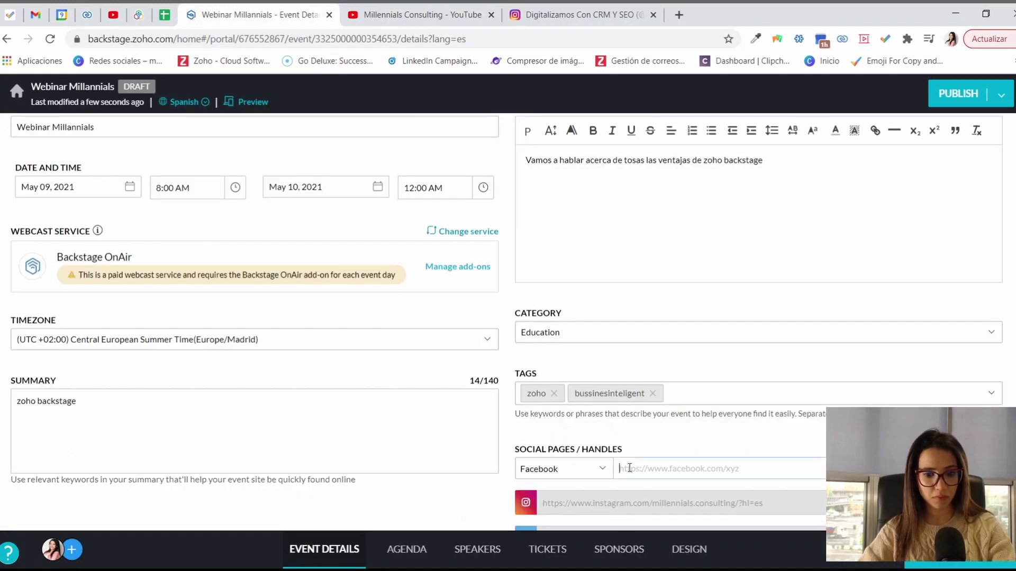
click(556, 470)
click(549, 404)
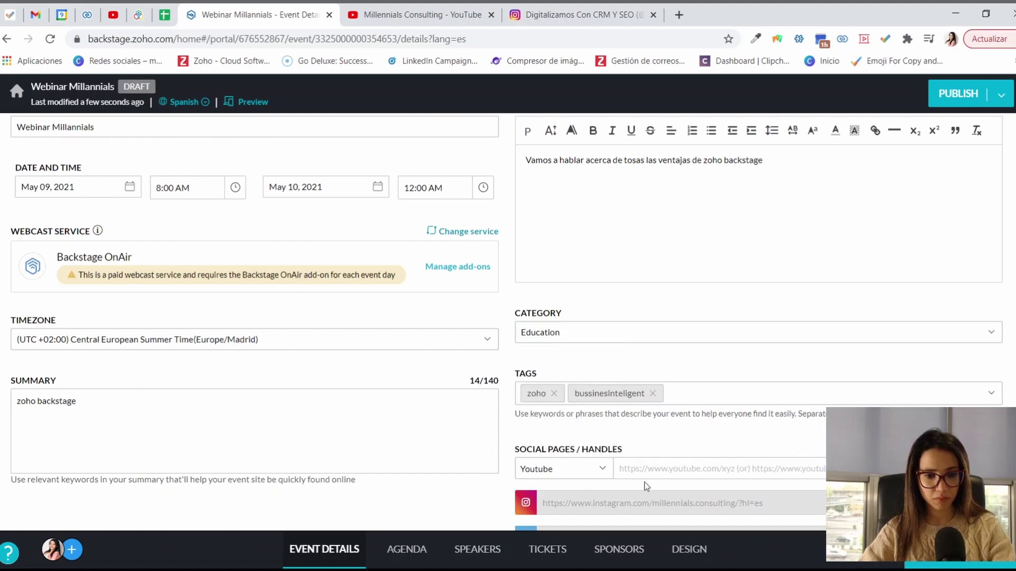
click(642, 469)
key(ctrl+v)
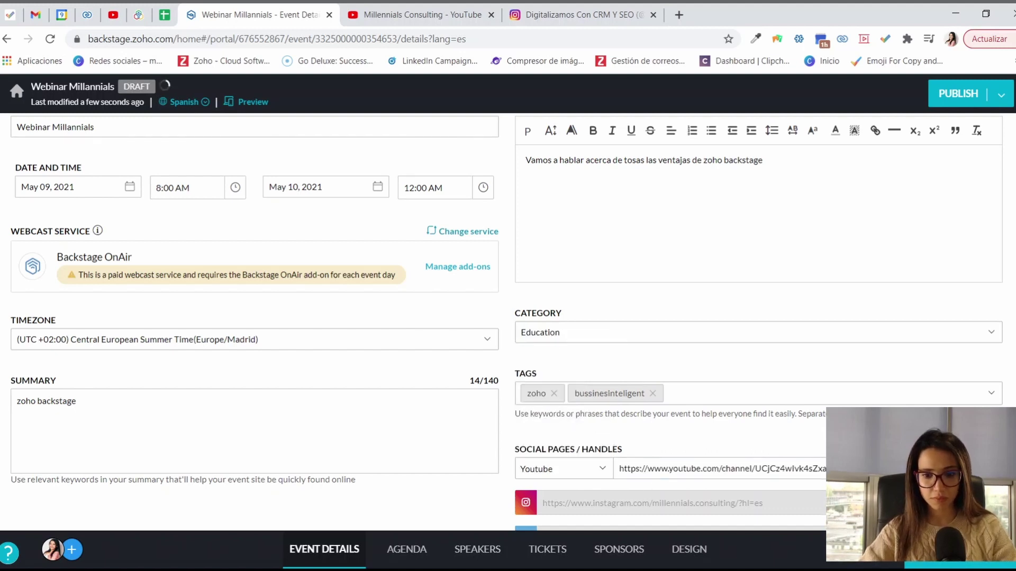
key(Return)
scroll(641, 469, down, 2)
key(F11)
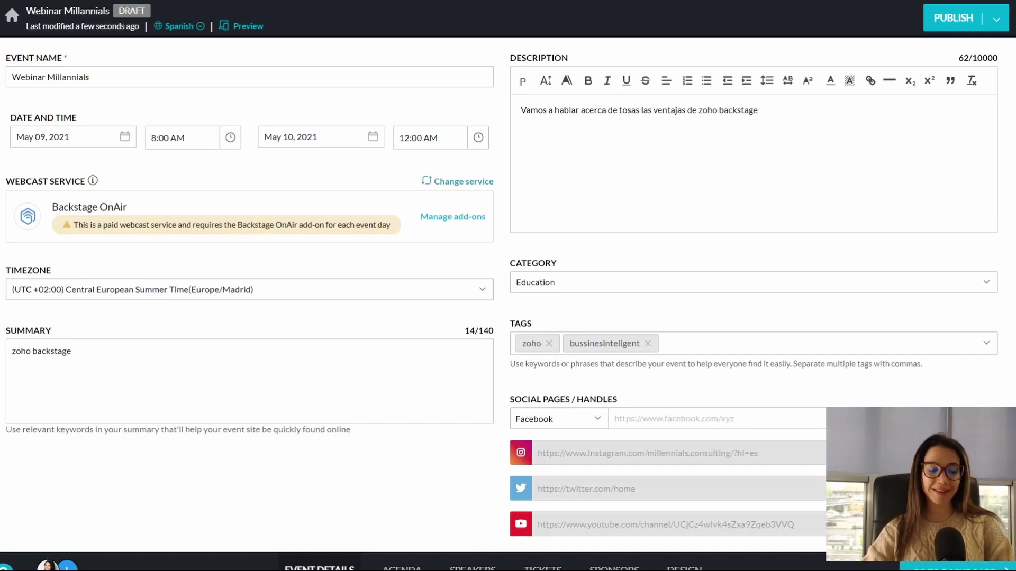
Step: Create a Track 1 Welcome note session 'Bienvenida al evento' lasting 1h 45m
click(402, 567)
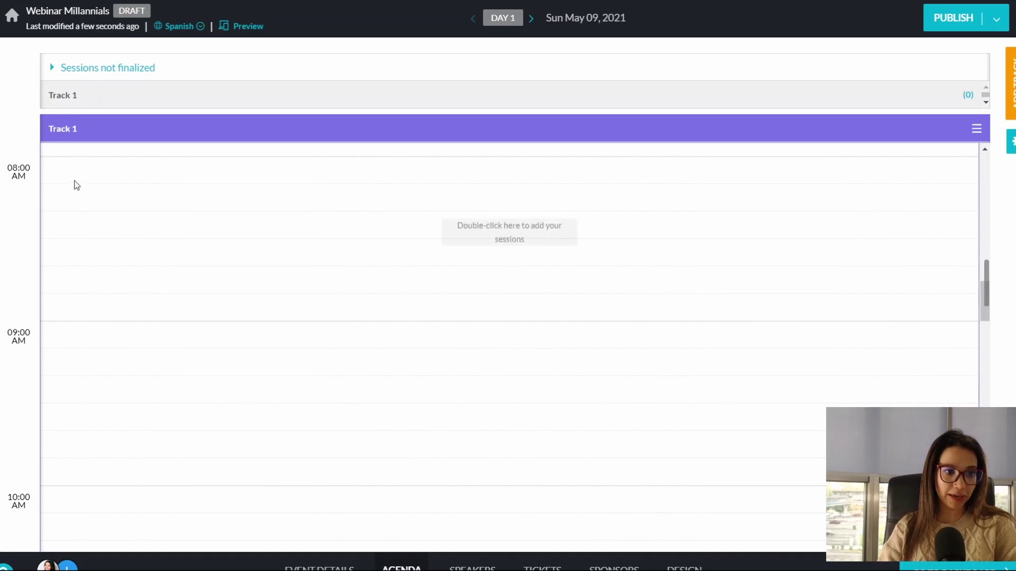
double_click(503, 221)
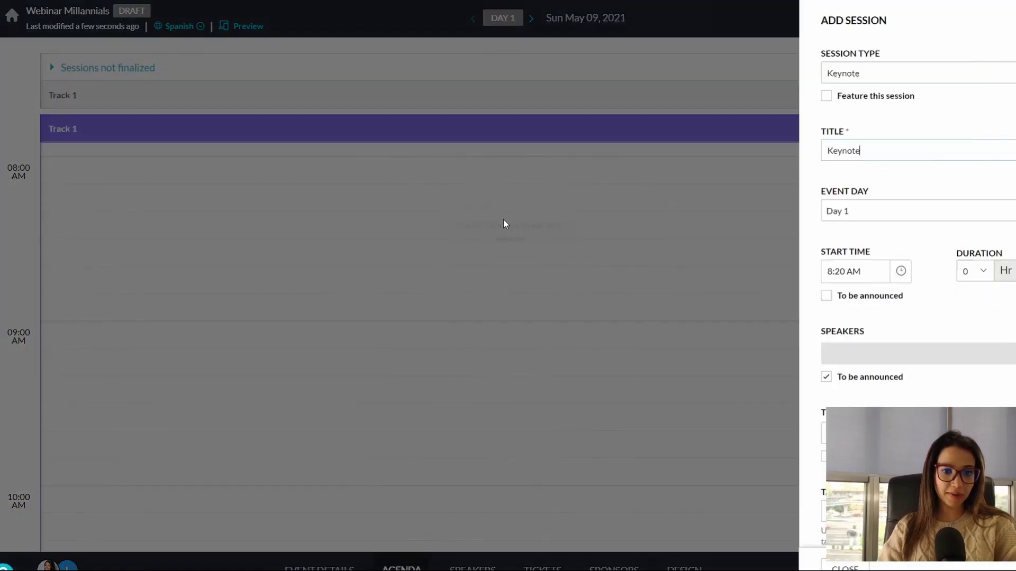
click(675, 79)
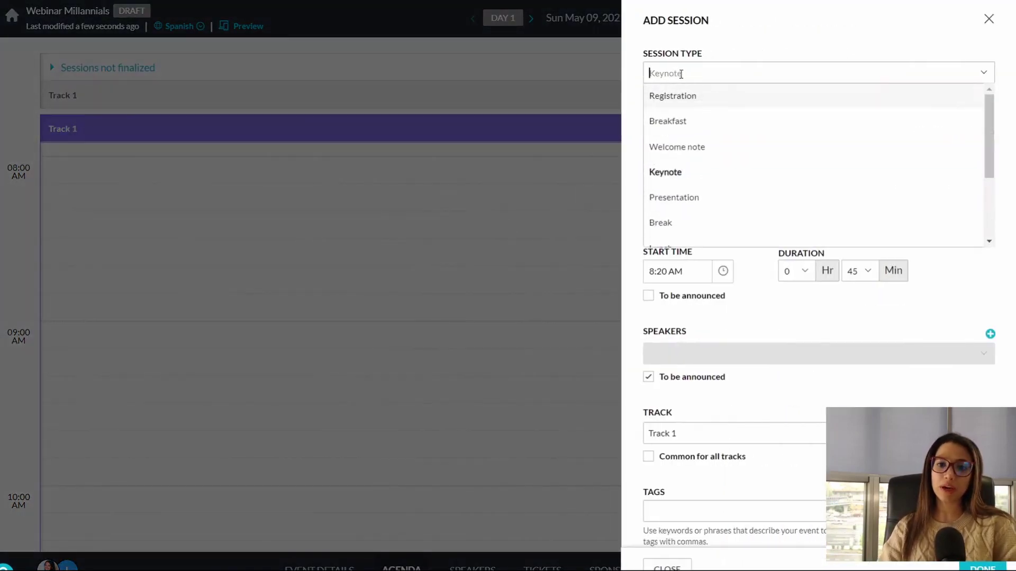
click(691, 146)
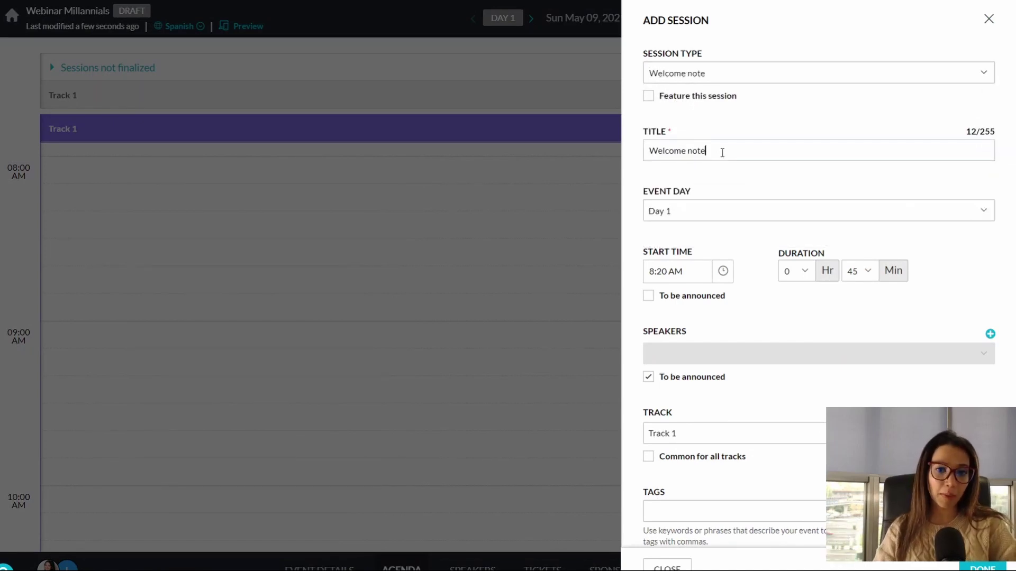
drag(721, 152, 512, 147)
text(Bienvenida al evento)
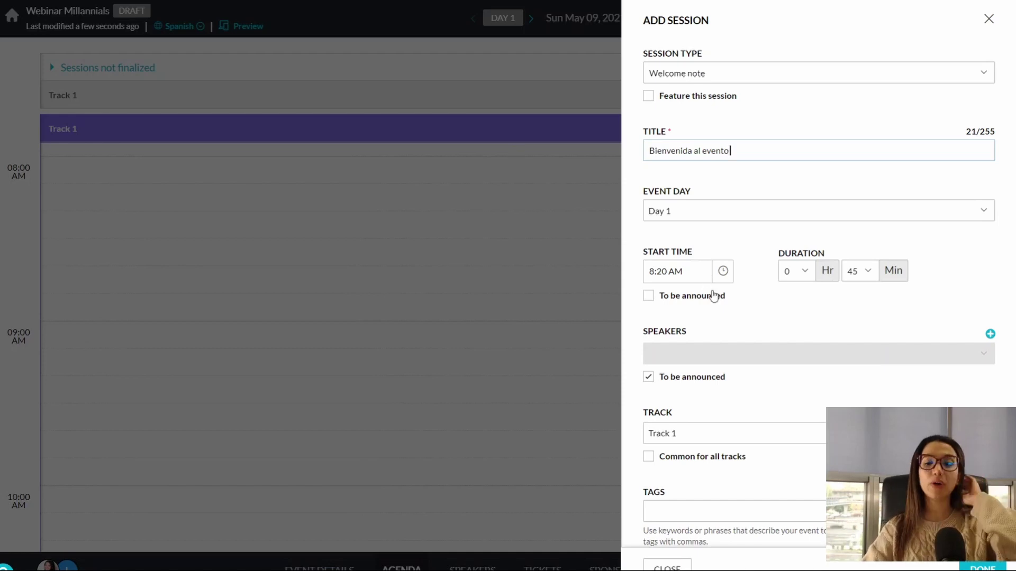
click(807, 278)
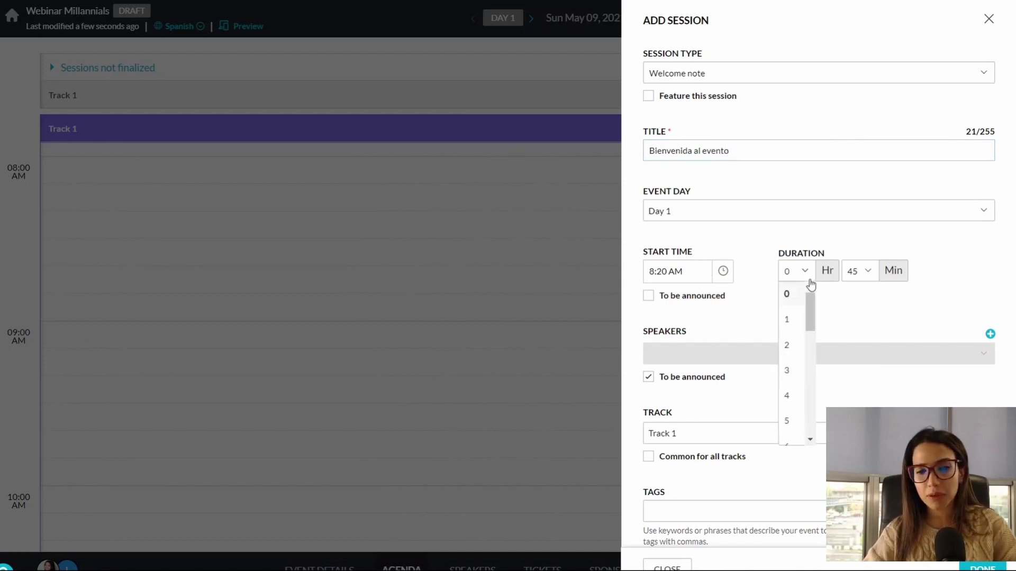
click(791, 319)
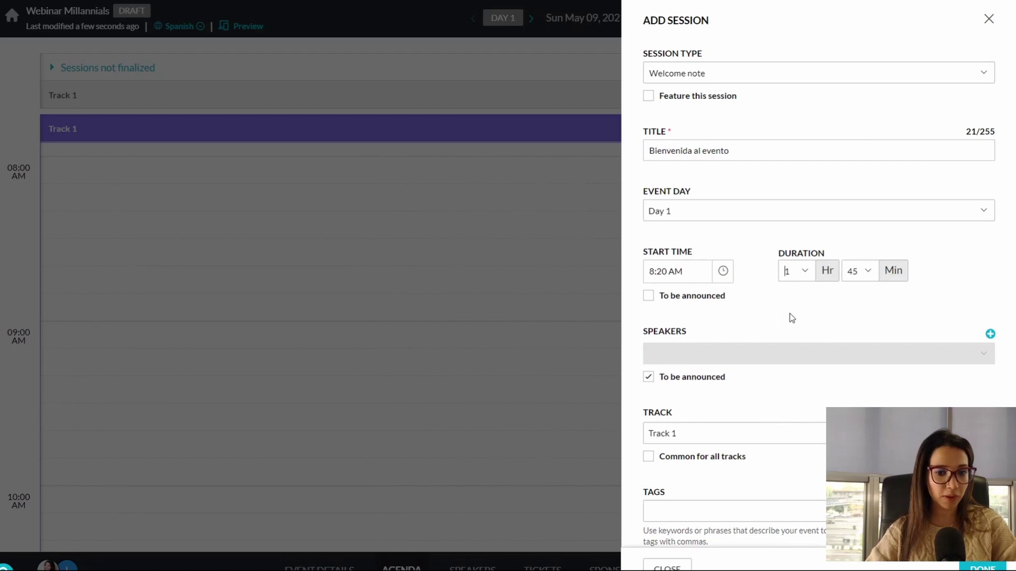
Step: Write a short 'Bienvenida' description and save the session to the agenda
scroll(774, 363, down, 3)
click(709, 502)
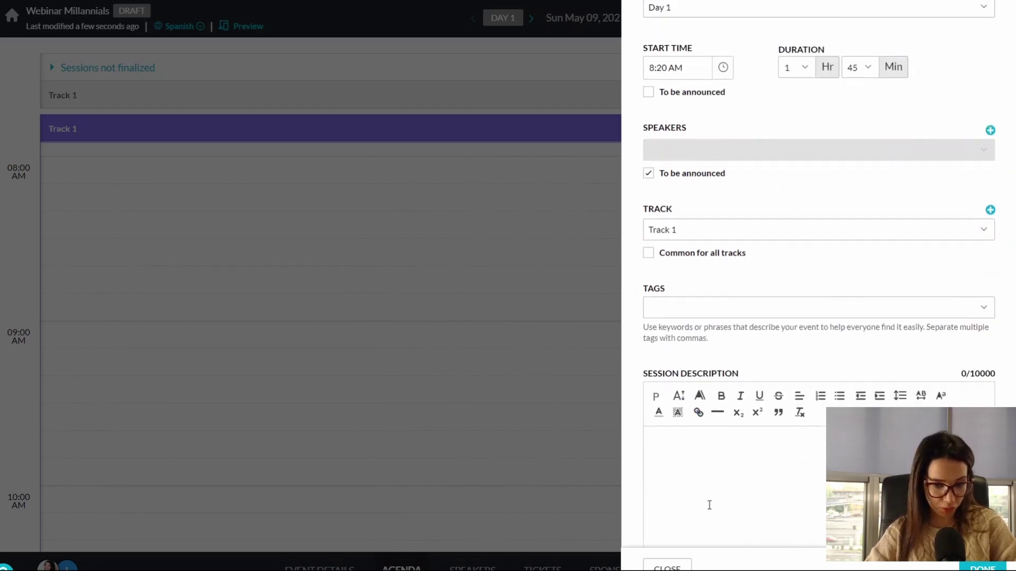
scroll(709, 503, down, 3)
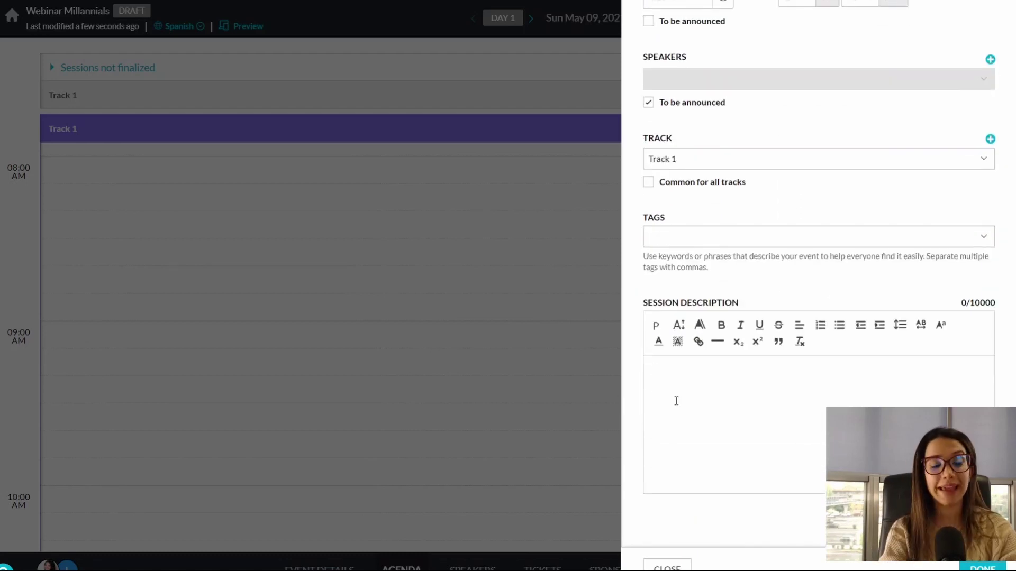
text(w)
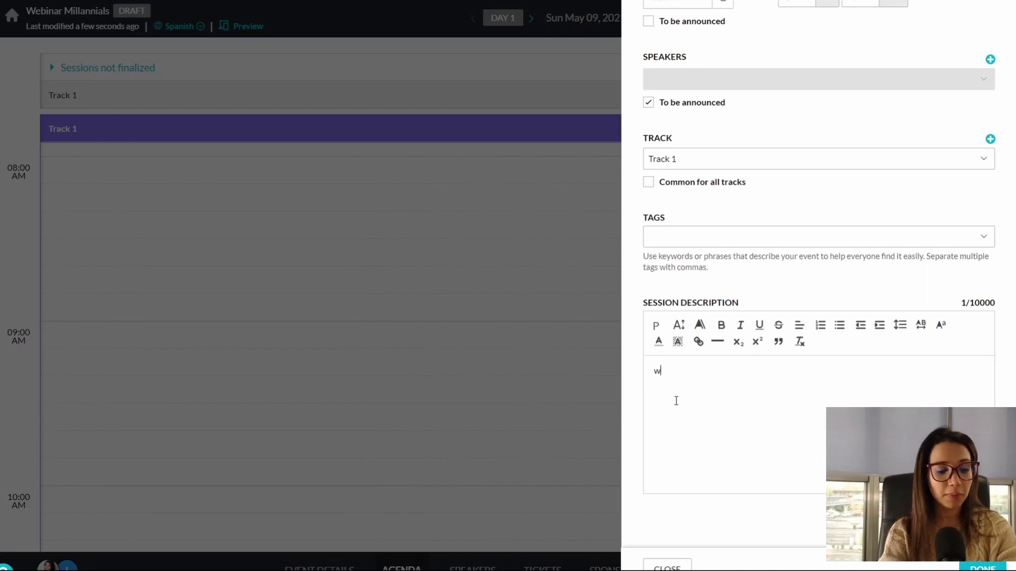
key(BackSpace)
text(la beniv)
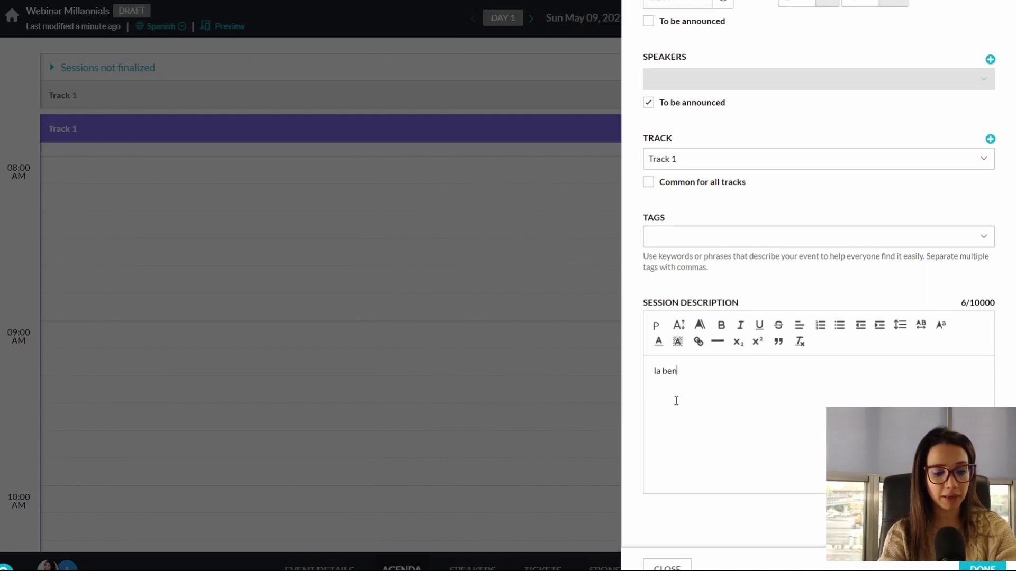
key(BackSpace)
key(BackSpace)
key(BackSpace)
key(BackSpace)
key(BackSpace)
text(Bienvenida)
click(983, 566)
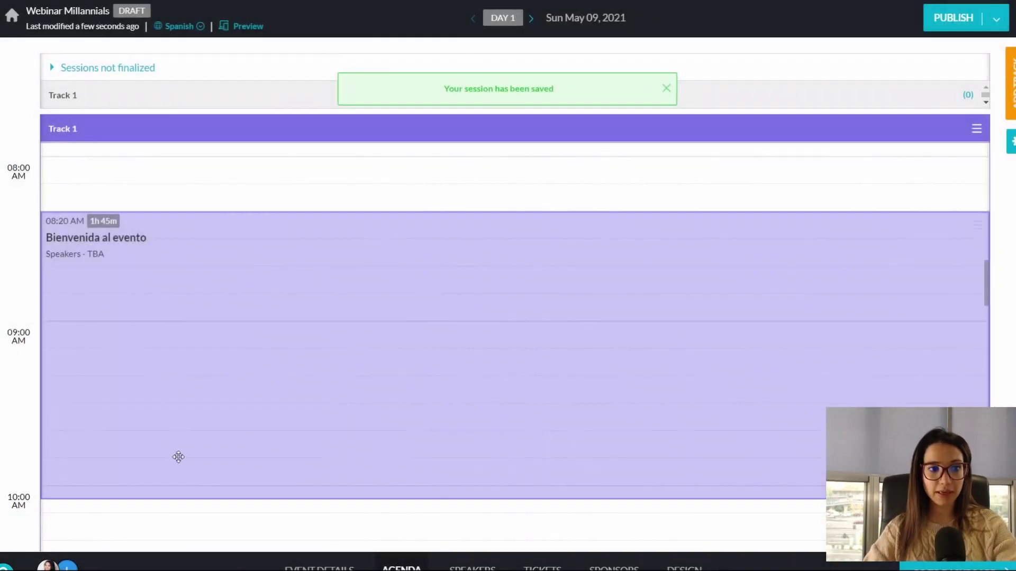
Step: Go to the event's Speakers page
scroll(191, 468, down, 2)
scroll(191, 469, up, 4)
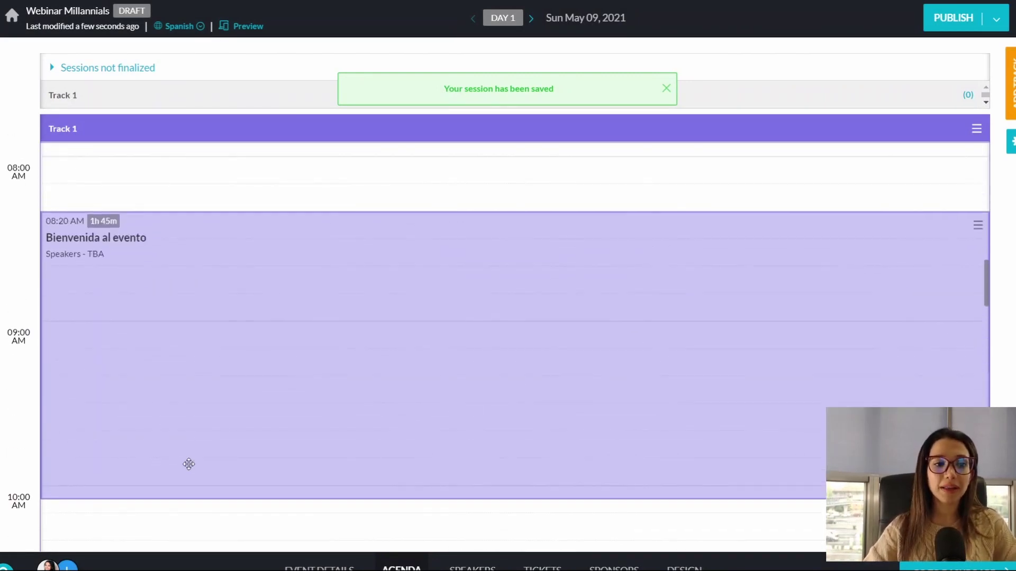
scroll(191, 469, down, 1)
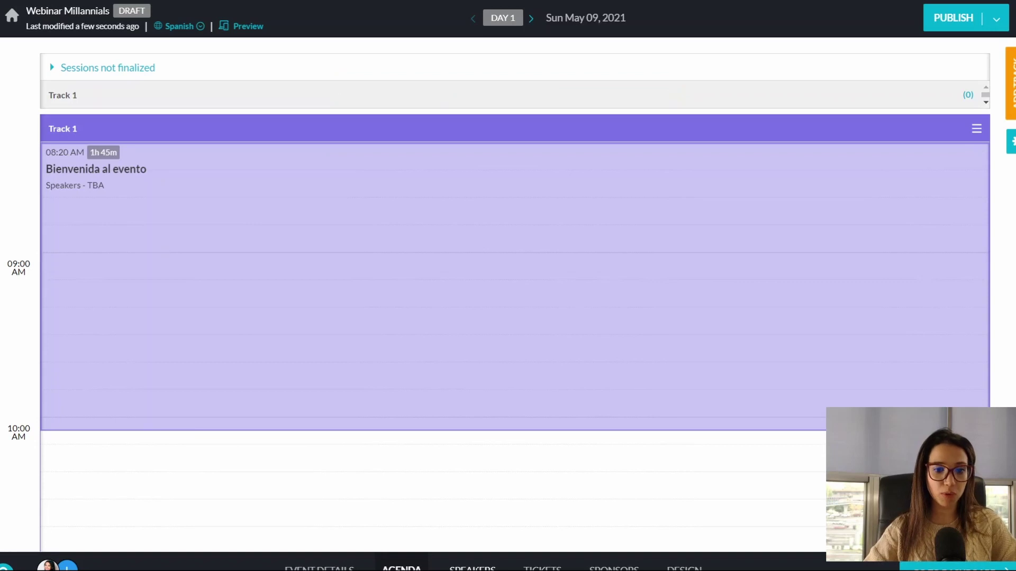
click(473, 568)
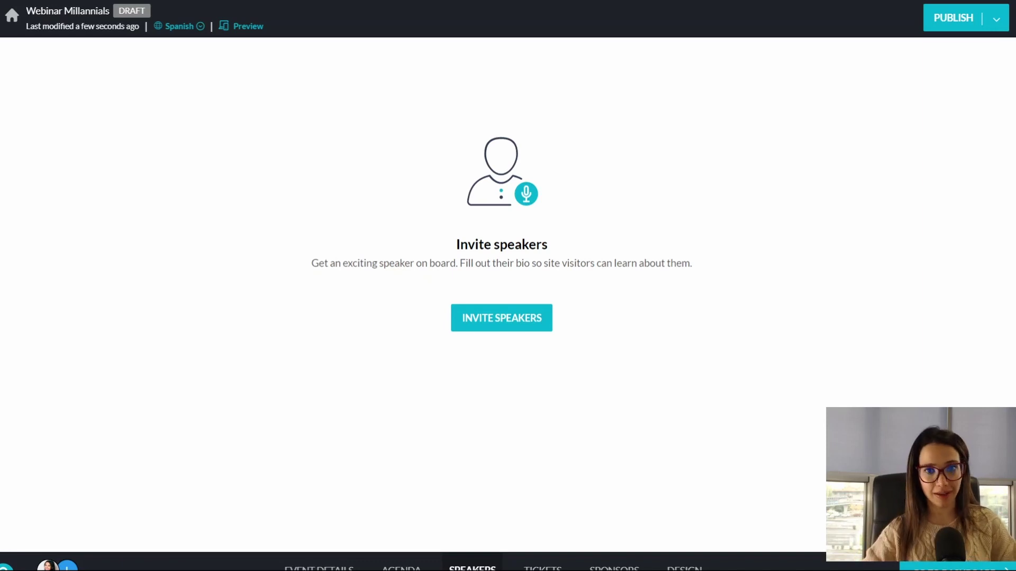
Step: Invite a speaker by entering their e-mail address and adding them to the event
click(486, 323)
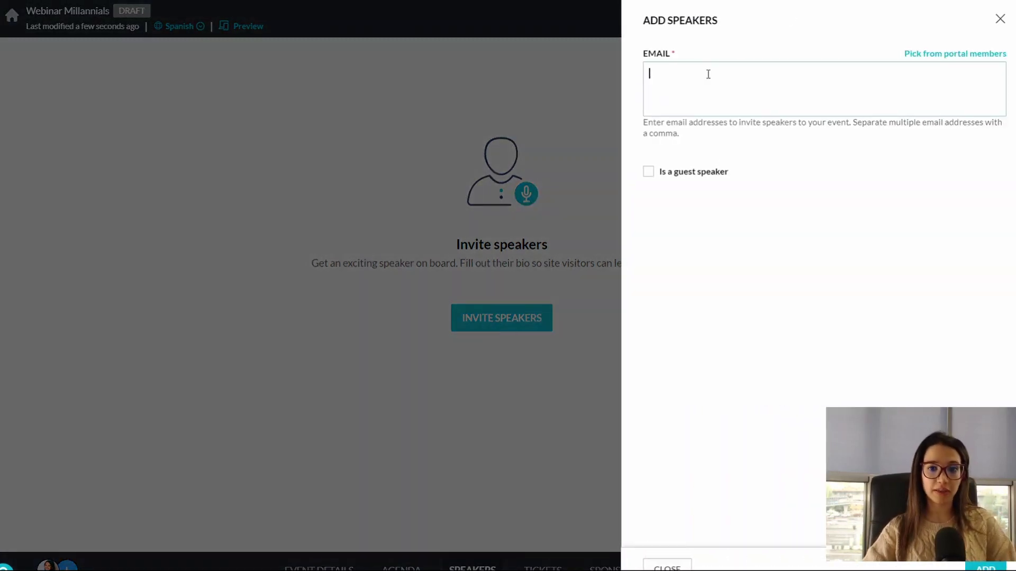
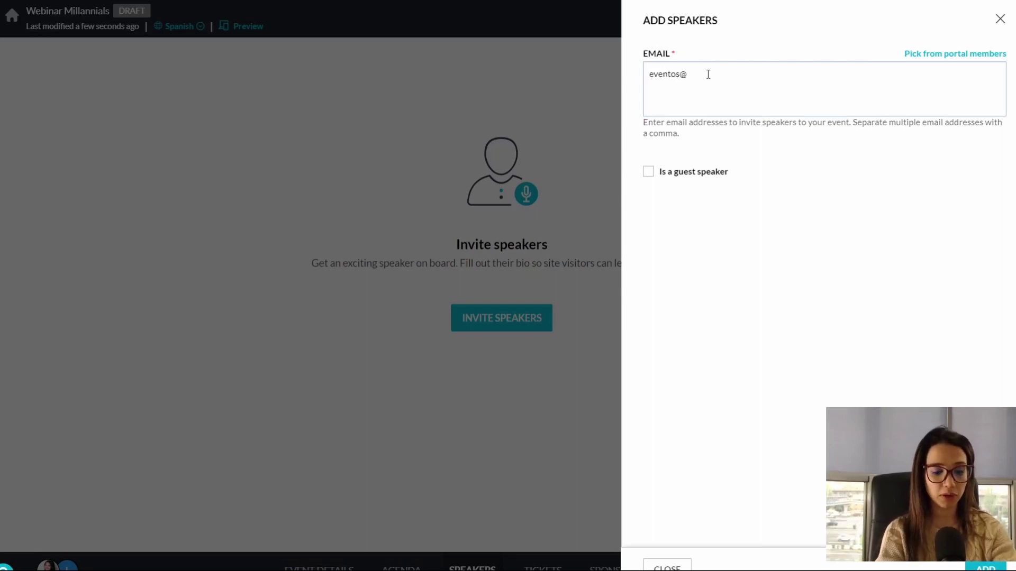
key(Return)
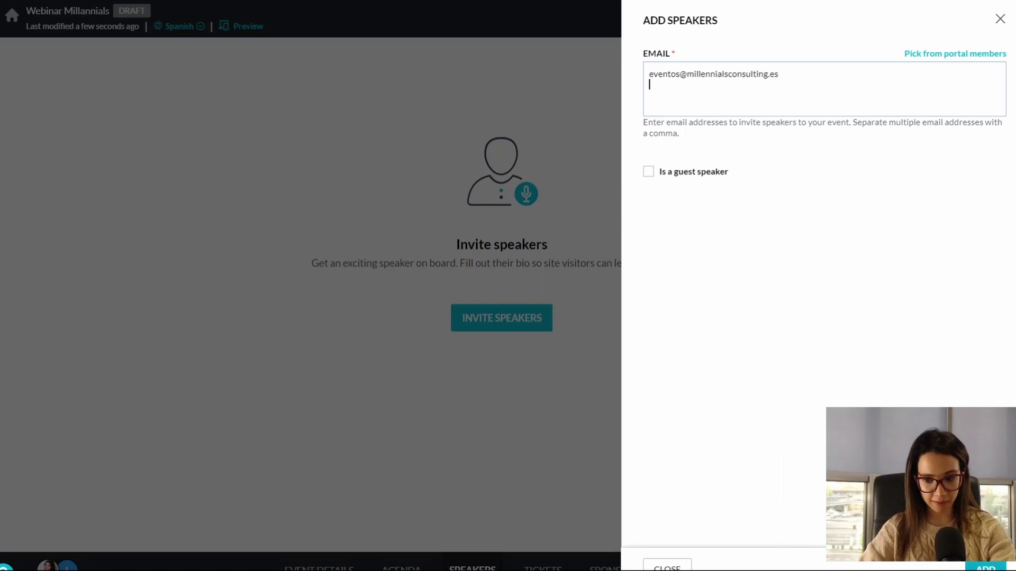
click(985, 567)
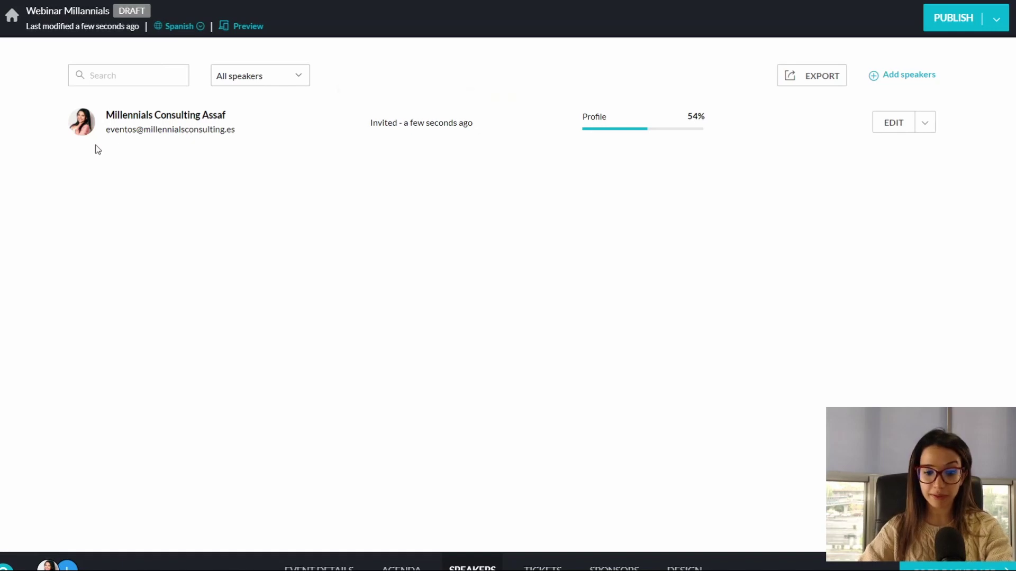
mouse_move(763, 135)
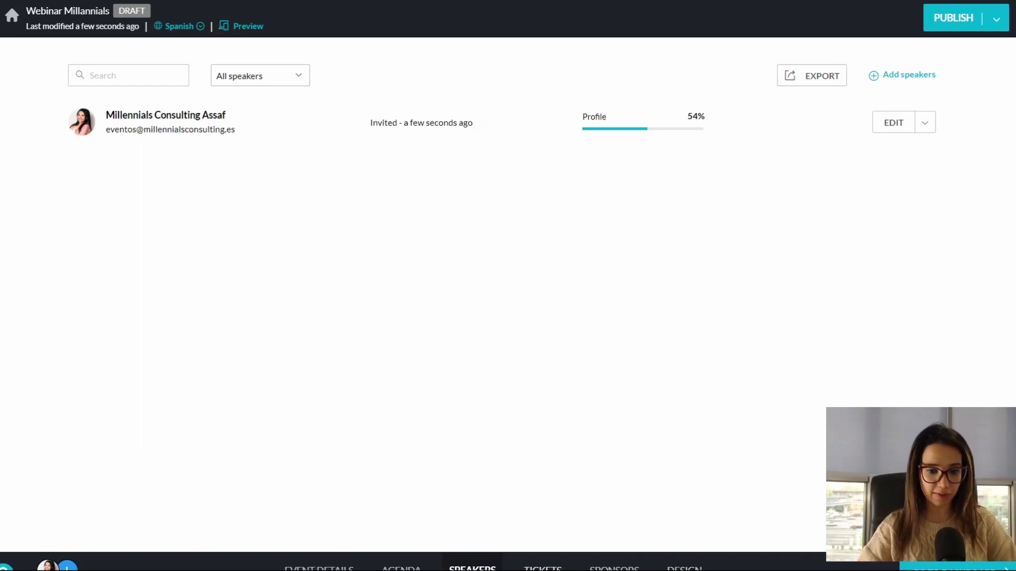
click(523, 567)
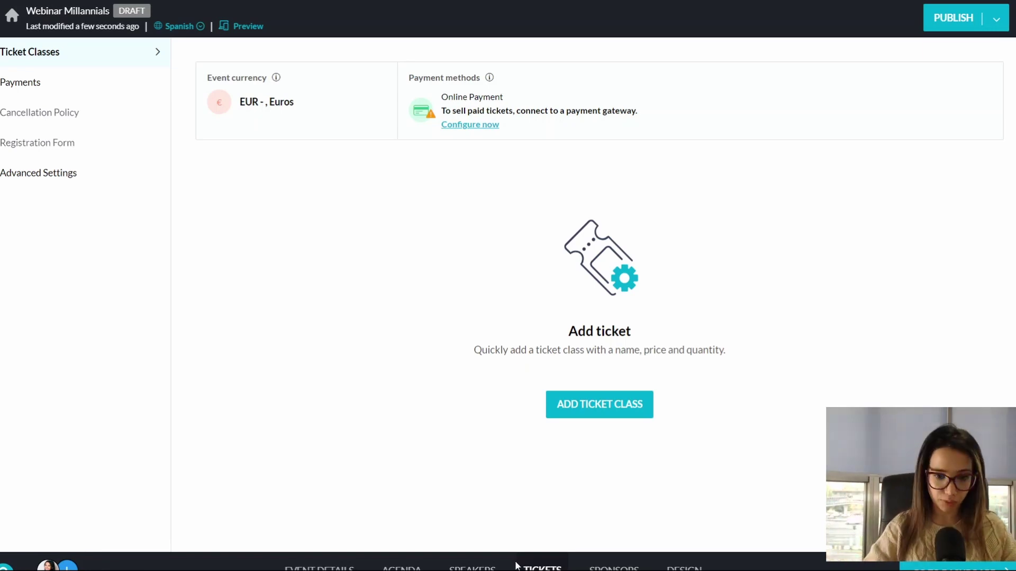
Step: Name the new ticket class 'Vip', keep status Open and set quantity to 20
click(564, 404)
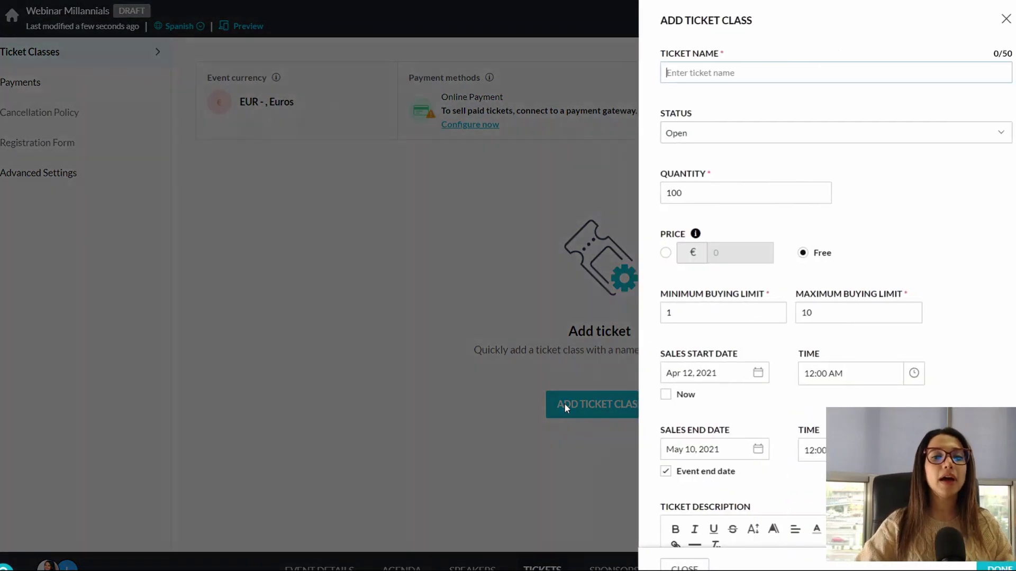
text(Vip)
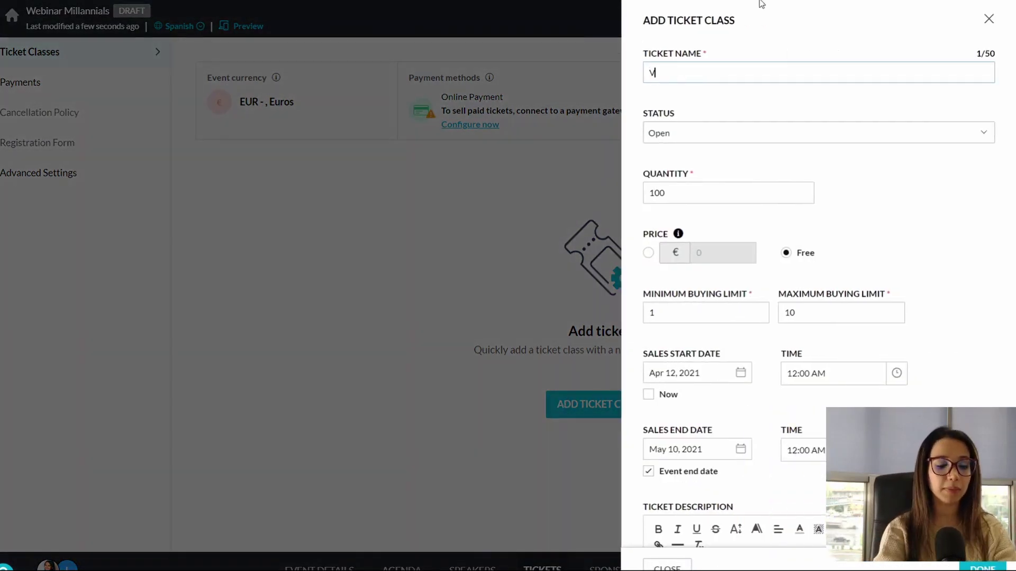
click(749, 145)
click(750, 146)
click(734, 191)
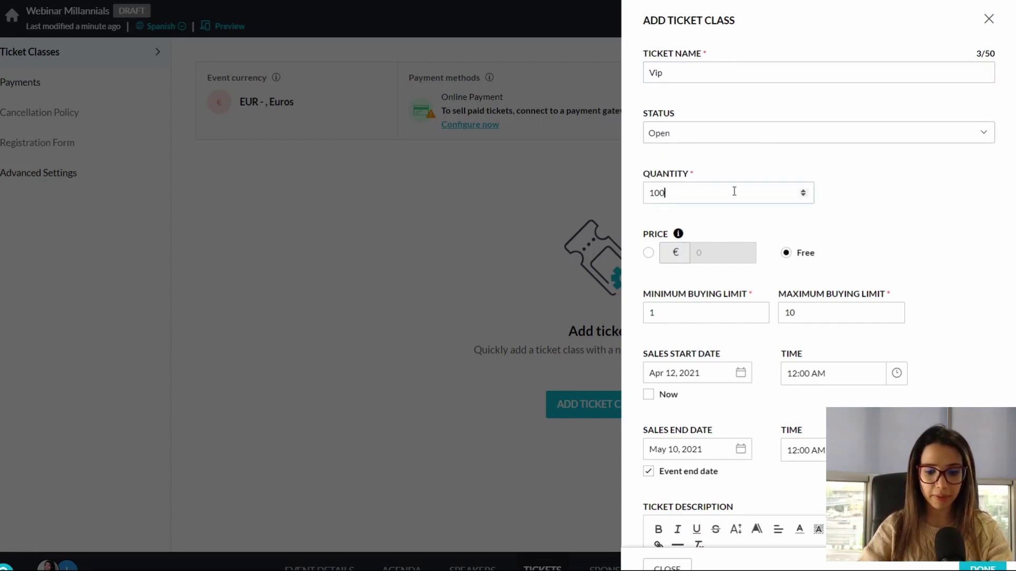
key(BackSpace)
key(BackSpace)
key(BackSpace)
text(20)
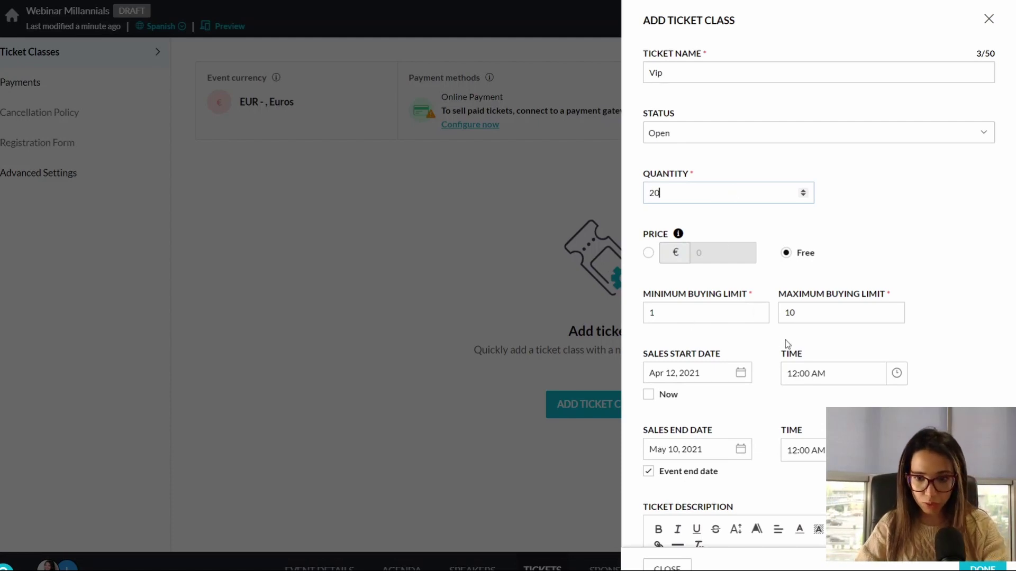
scroll(786, 340, down, 2)
scroll(780, 345, up, 2)
Step: Keep the Vip ticket free with sales starting now
click(648, 253)
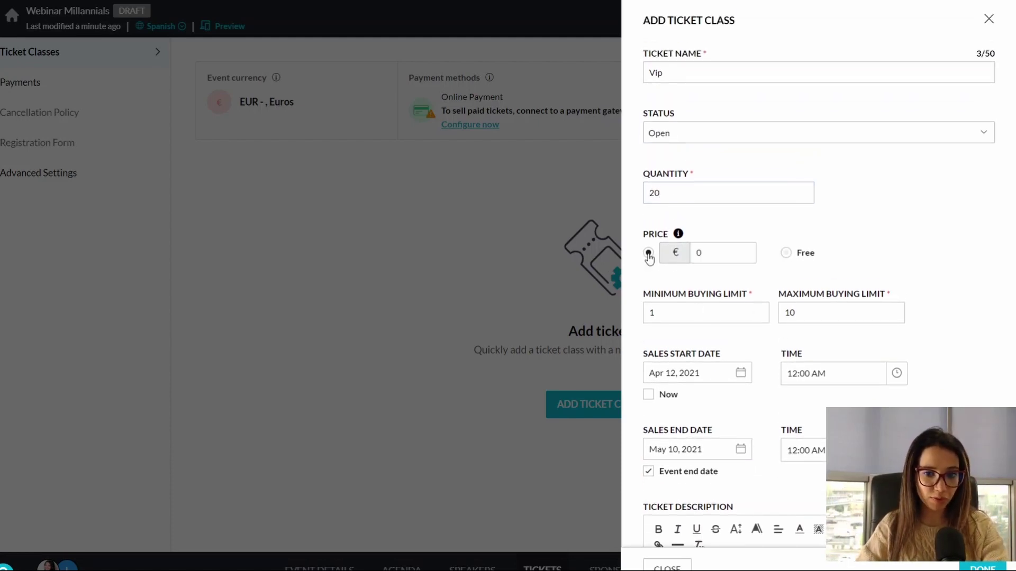
click(787, 254)
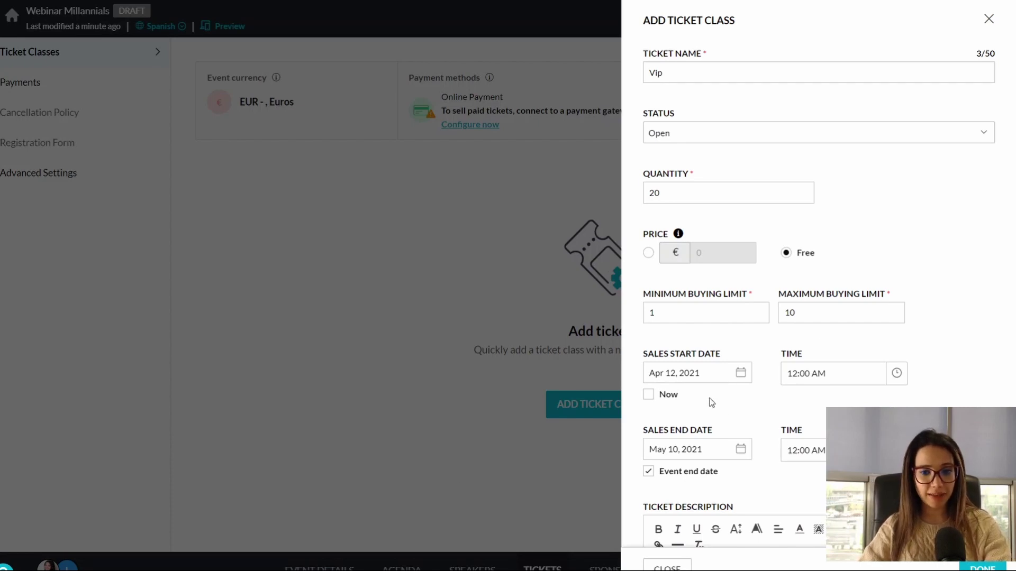
click(655, 398)
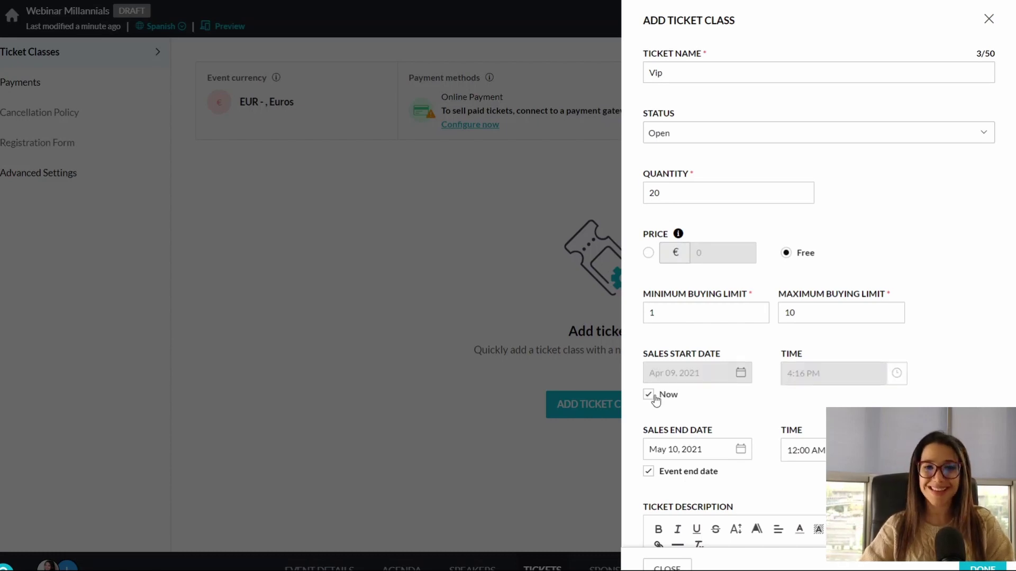
scroll(656, 400, down, 4)
click(675, 376)
scroll(675, 376, down, 1)
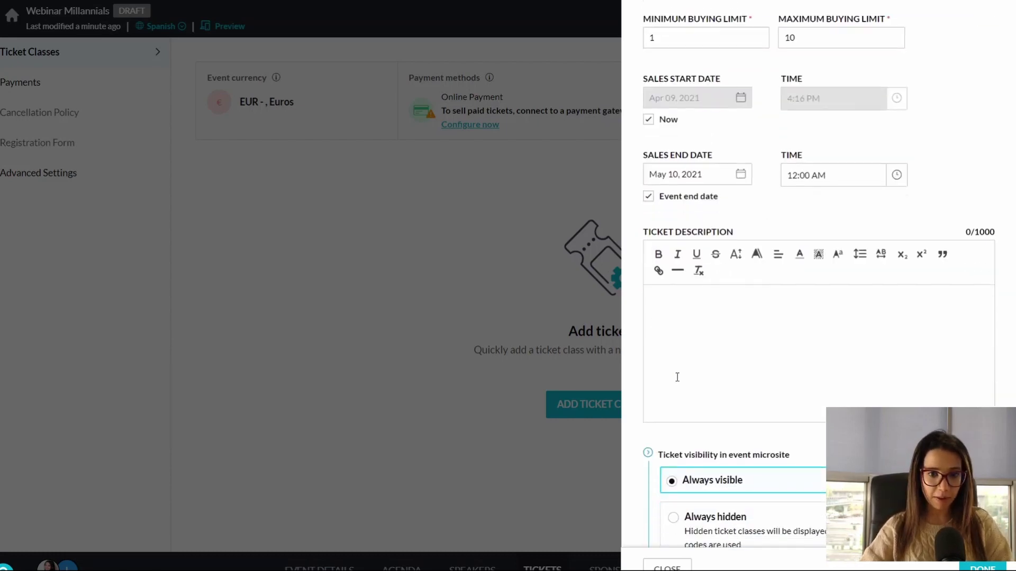
scroll(678, 376, up, 1)
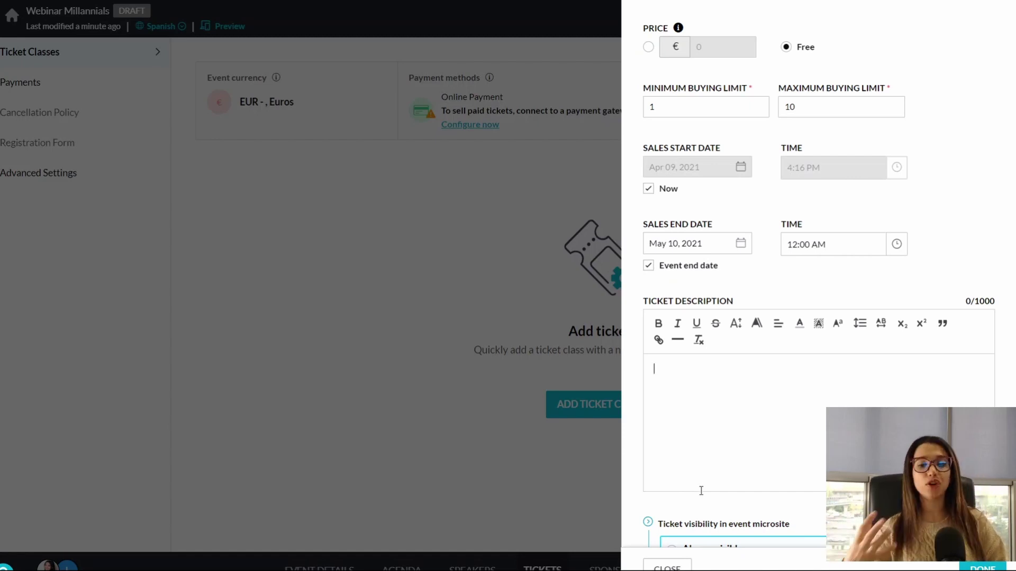
scroll(725, 490, down, 5)
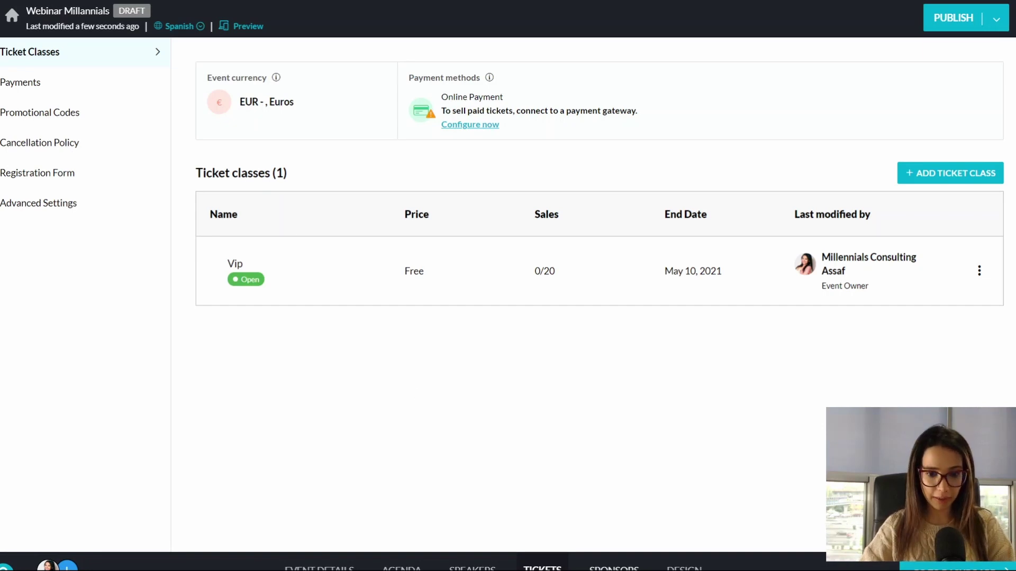
Step: Check the empty Sponsors page, then switch to the microsite Design editor
click(613, 569)
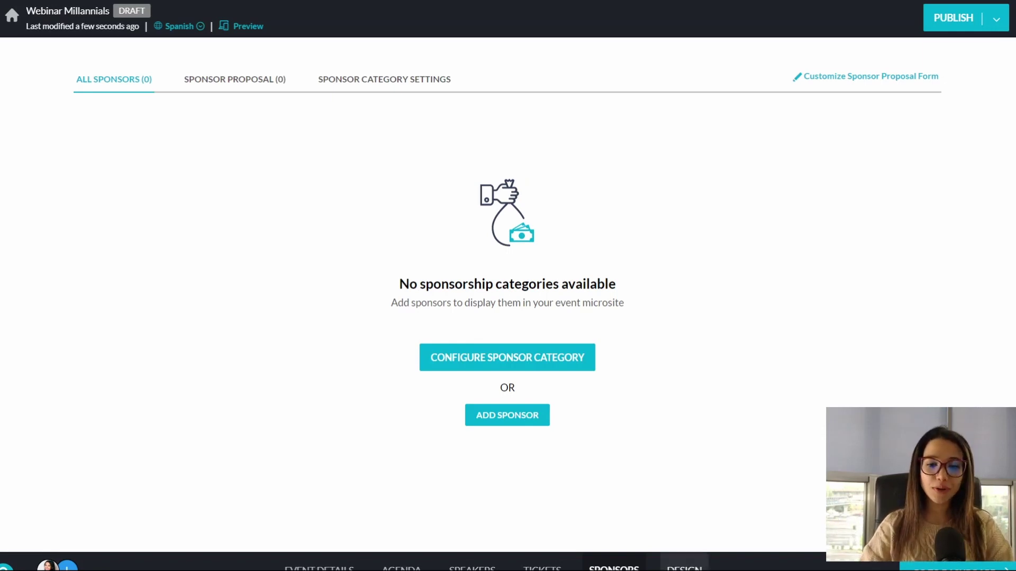
click(684, 567)
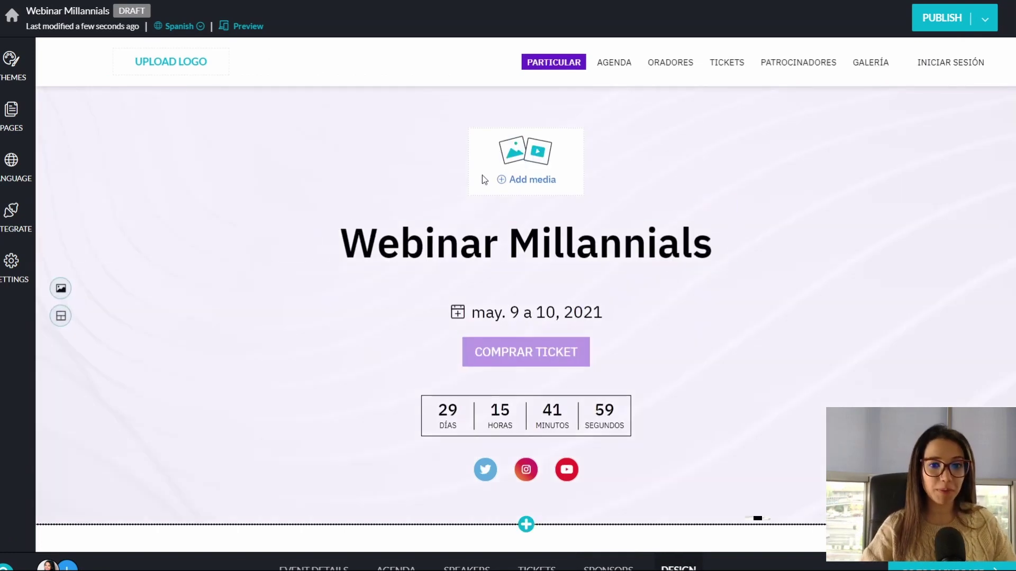
Step: Upload the Millennials Consulting logo from the computer into the hero's media slot above the title
scroll(507, 197, down, 1)
scroll(507, 197, up, 1)
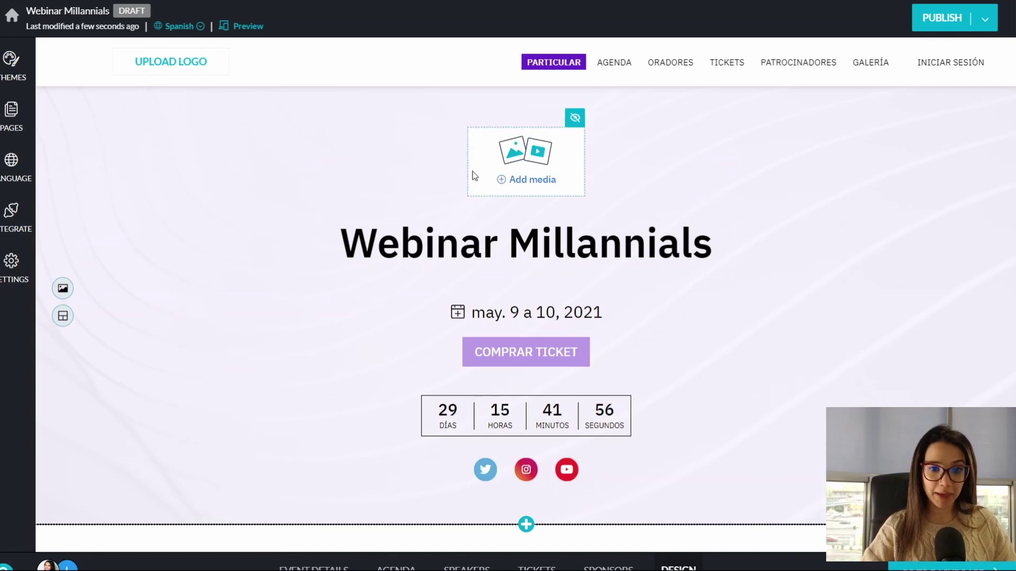
click(499, 183)
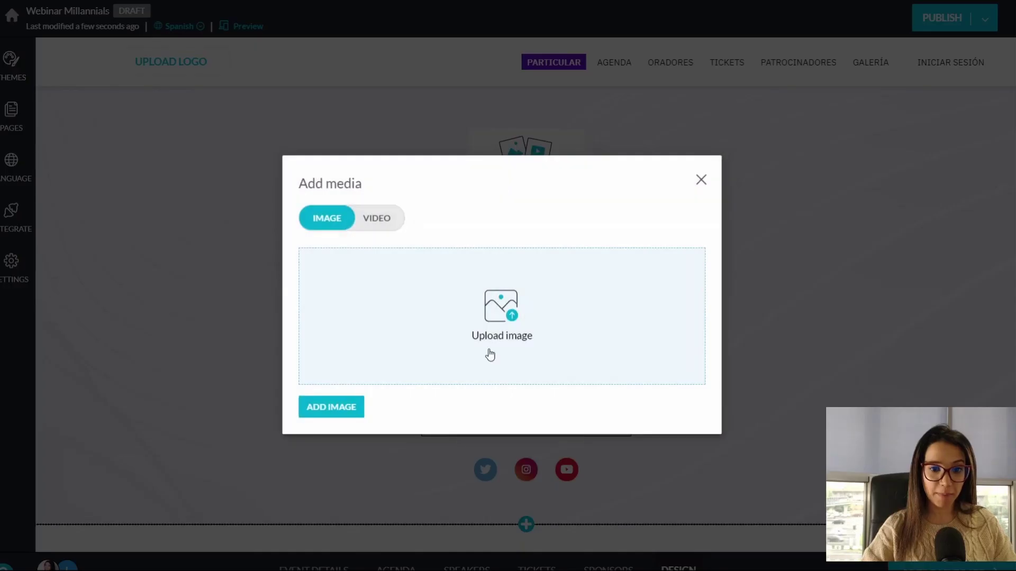
click(490, 352)
click(352, 139)
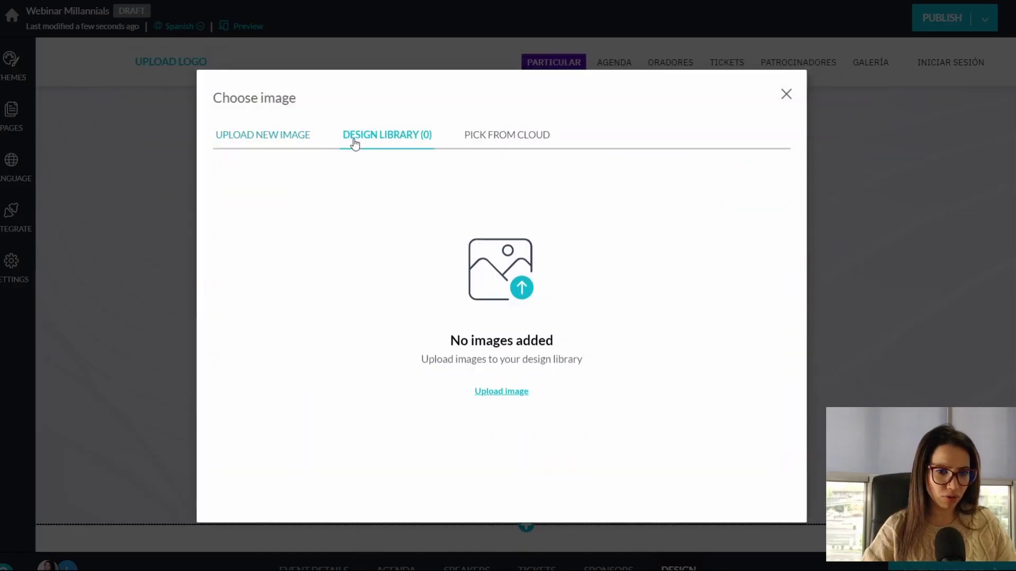
click(522, 142)
click(261, 142)
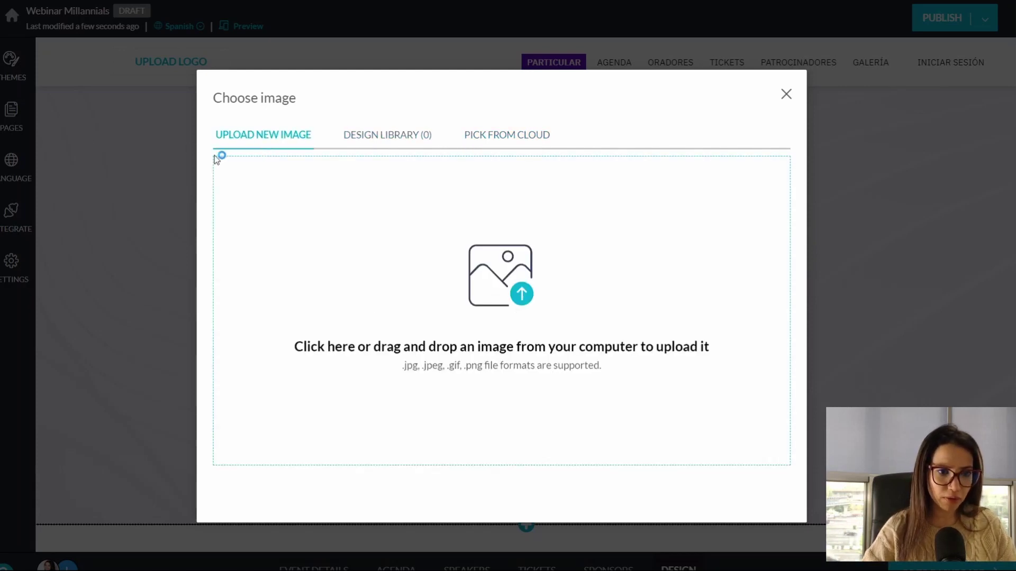
click(377, 302)
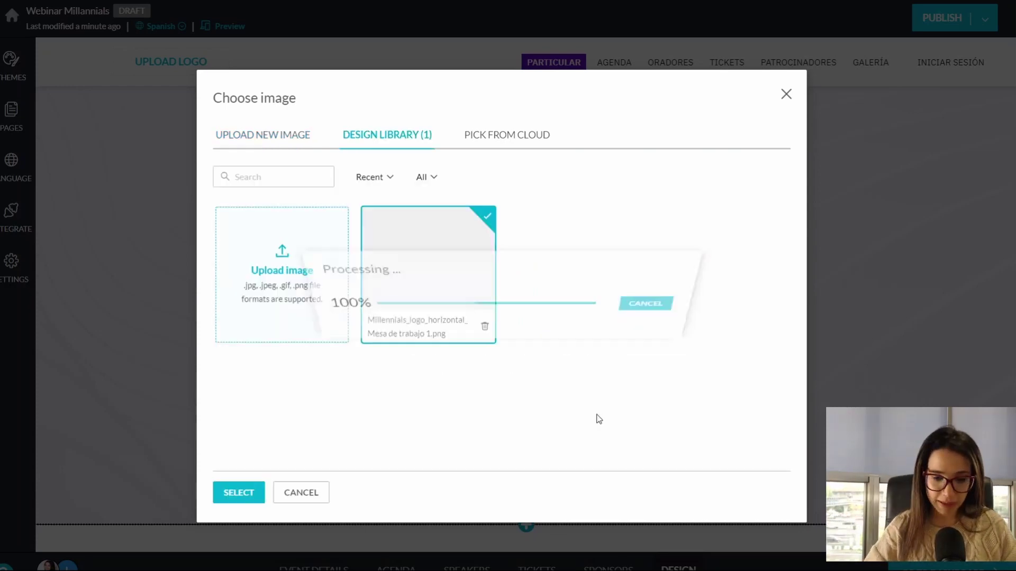
click(237, 496)
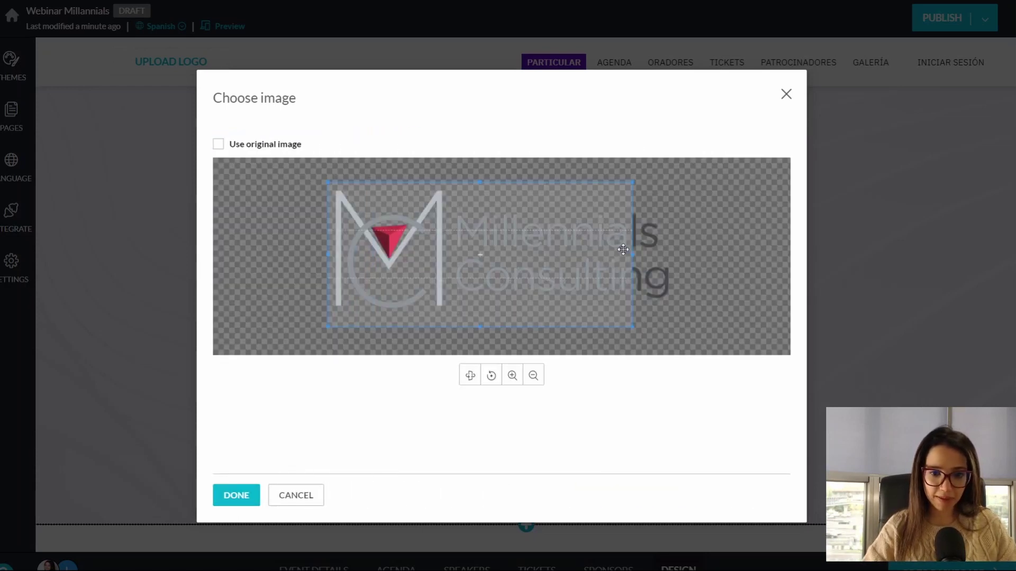
Step: Widen the crop to include the whole logo and save it with no link
drag(715, 265, 716, 263)
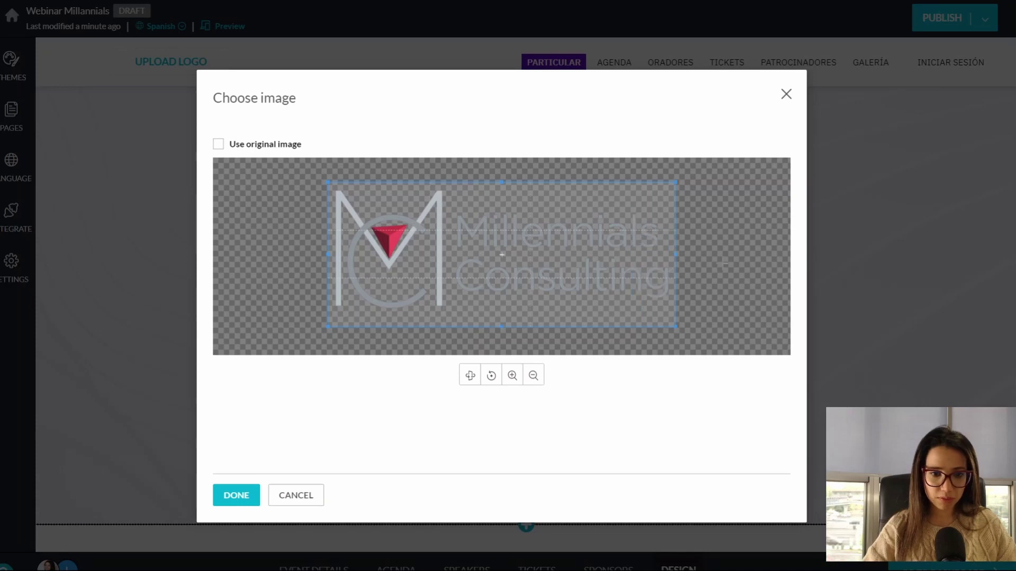
click(231, 497)
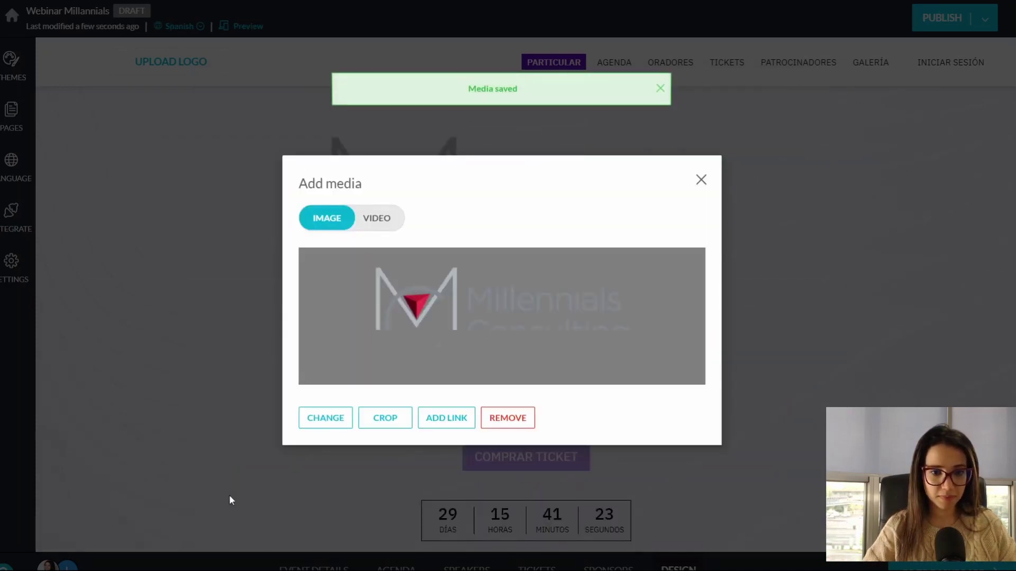
click(446, 421)
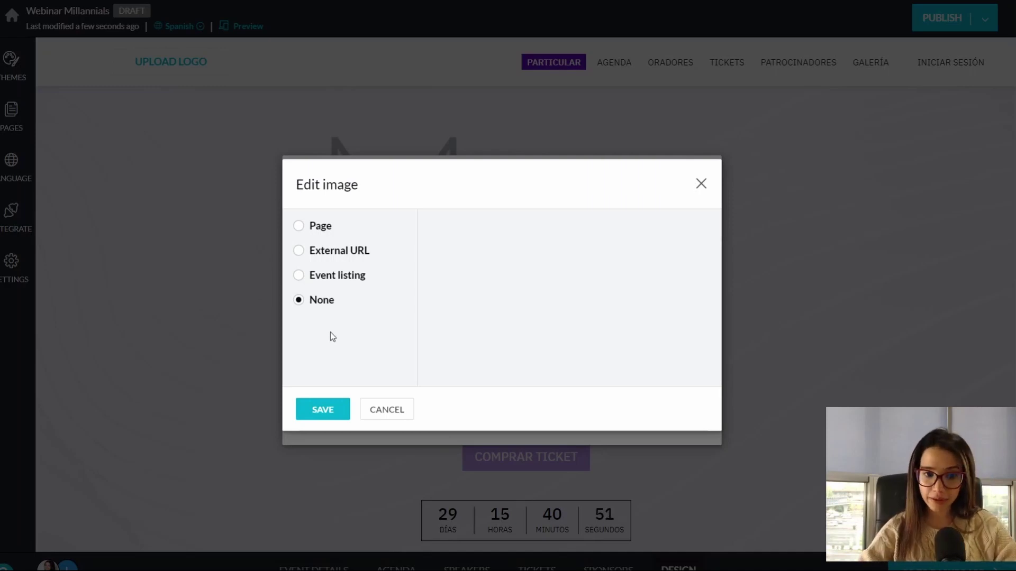
click(330, 411)
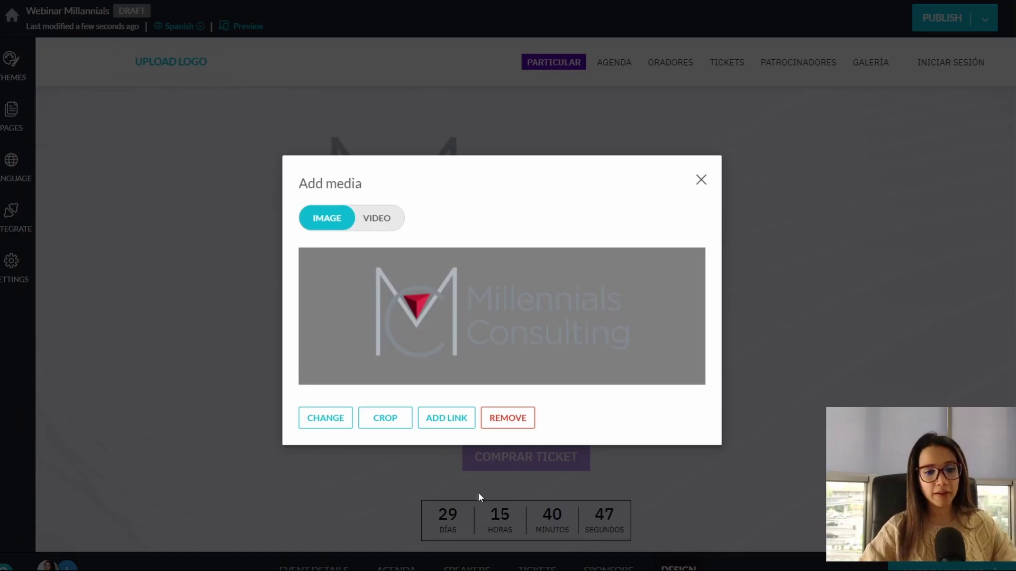
click(701, 183)
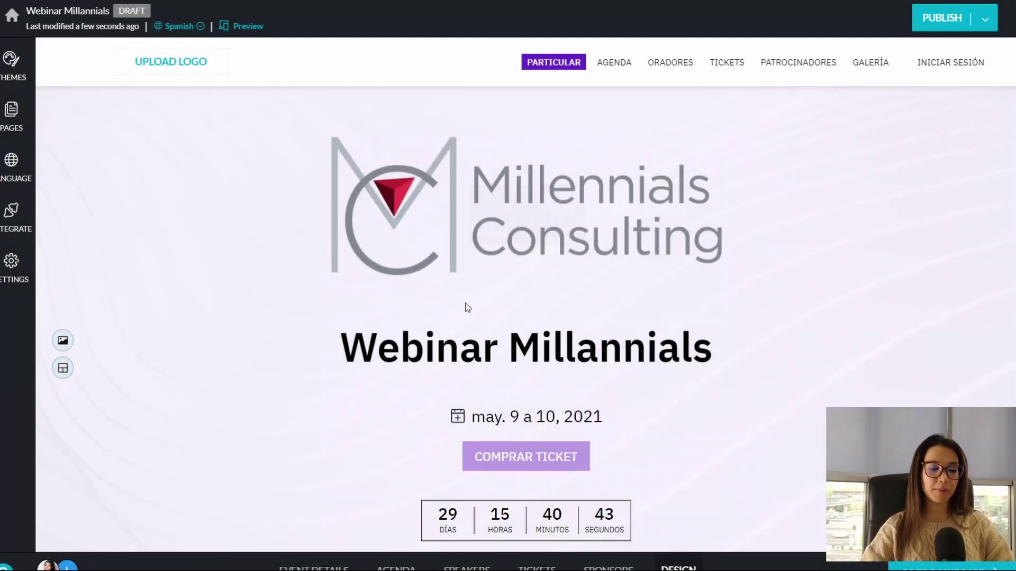
Step: Find the Nuestros patrocinadores section and hide it with its eye-slash toggle, then review the page
scroll(637, 304, down, 2)
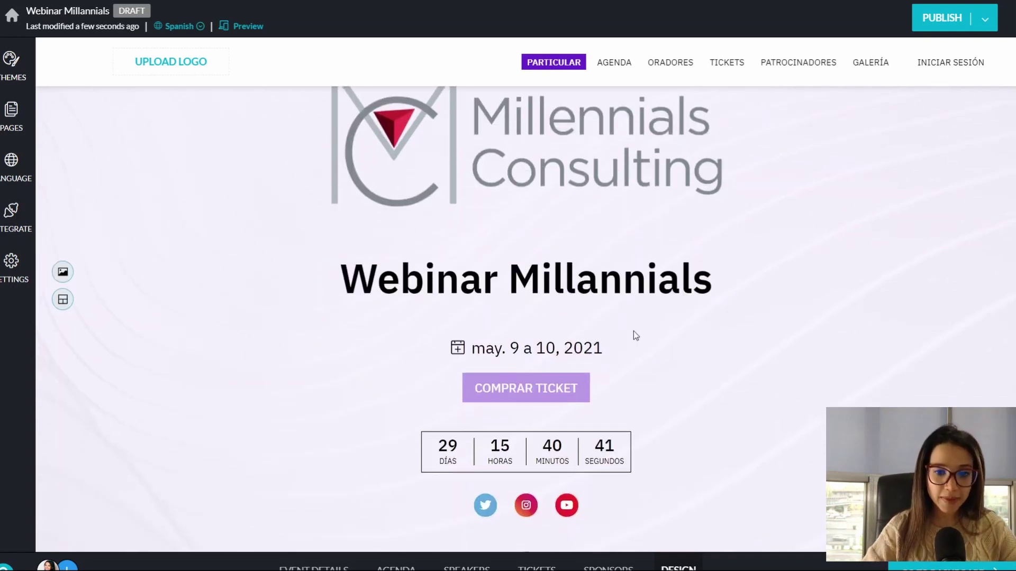
scroll(544, 370, down, 3)
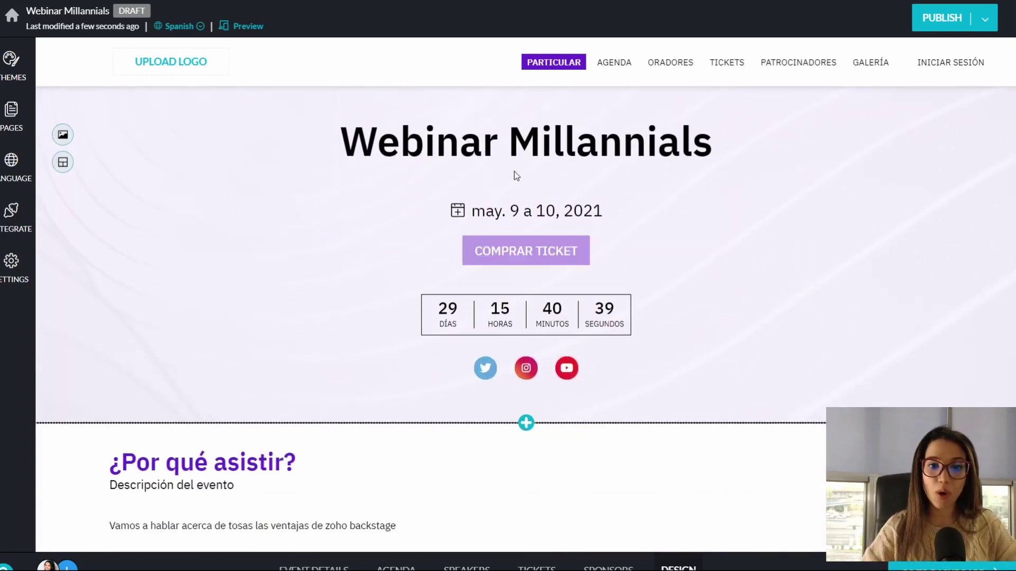
mouse_move(522, 270)
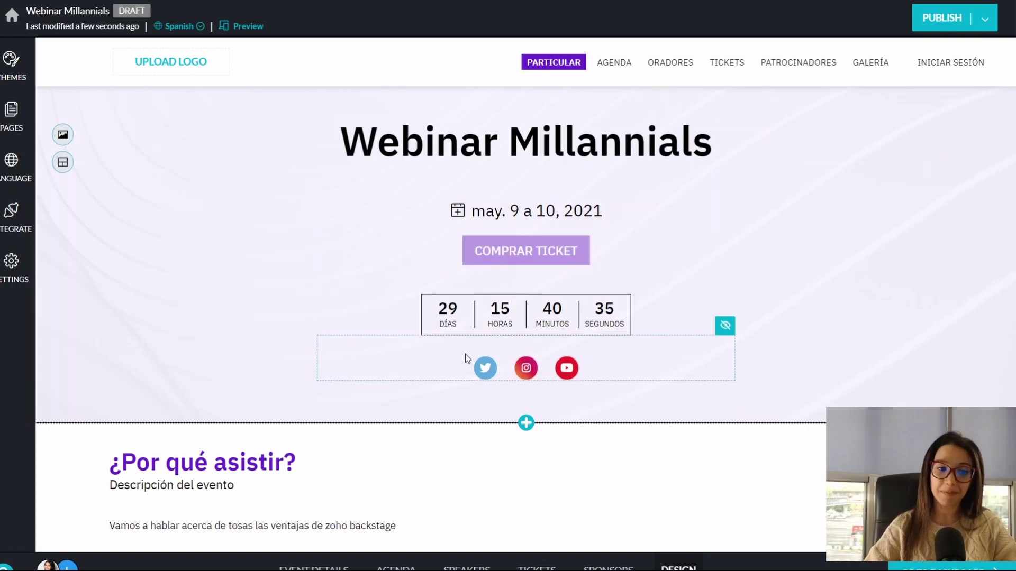
scroll(465, 354, down, 3)
scroll(462, 357, down, 3)
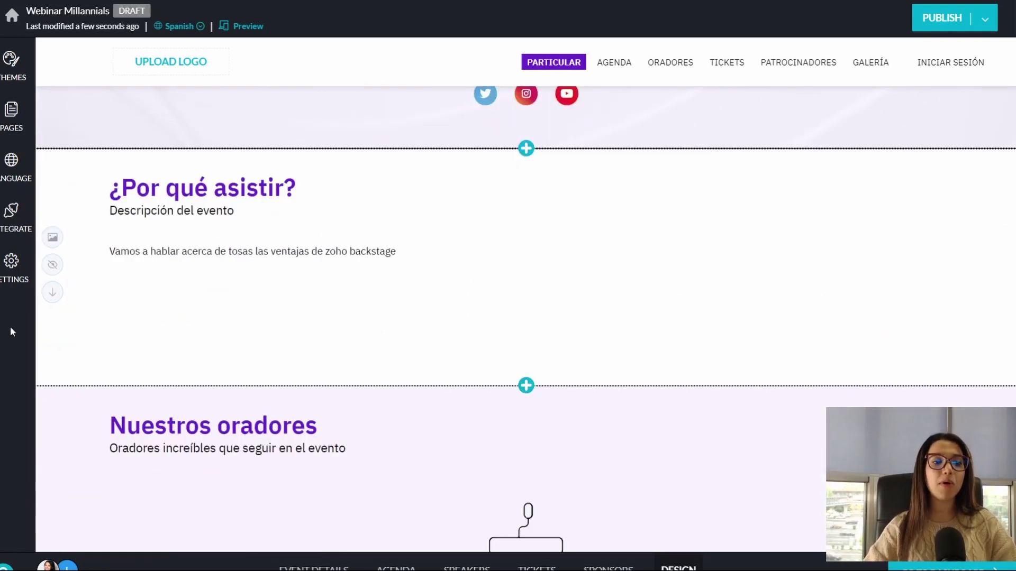
scroll(271, 418, down, 5)
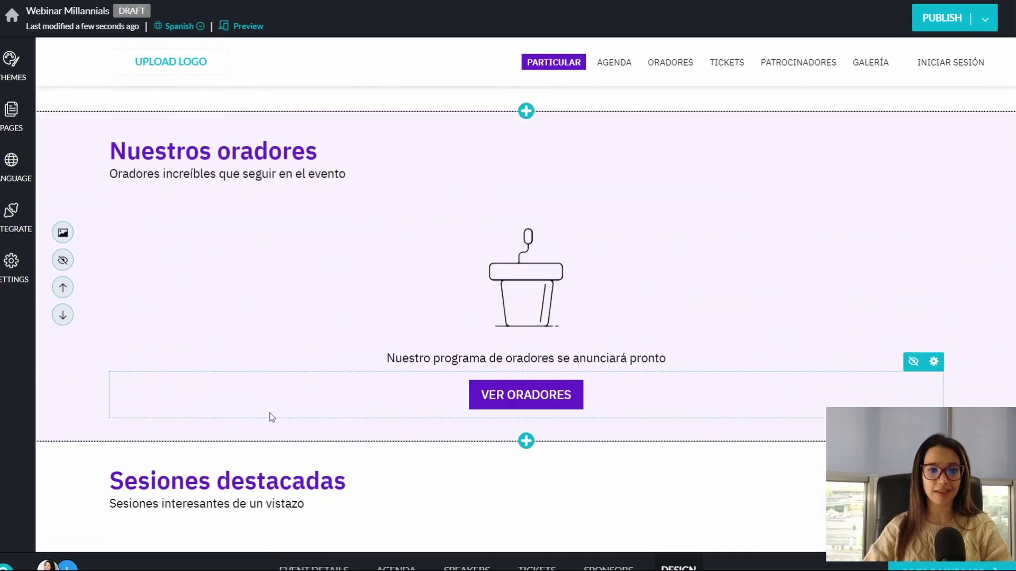
scroll(216, 381, up, 8)
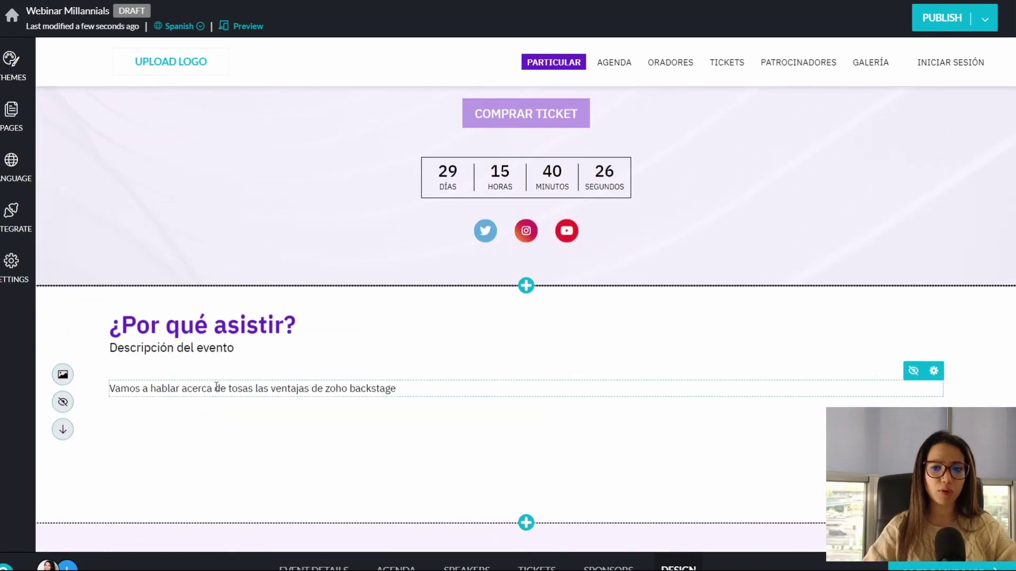
scroll(216, 389, down, 4)
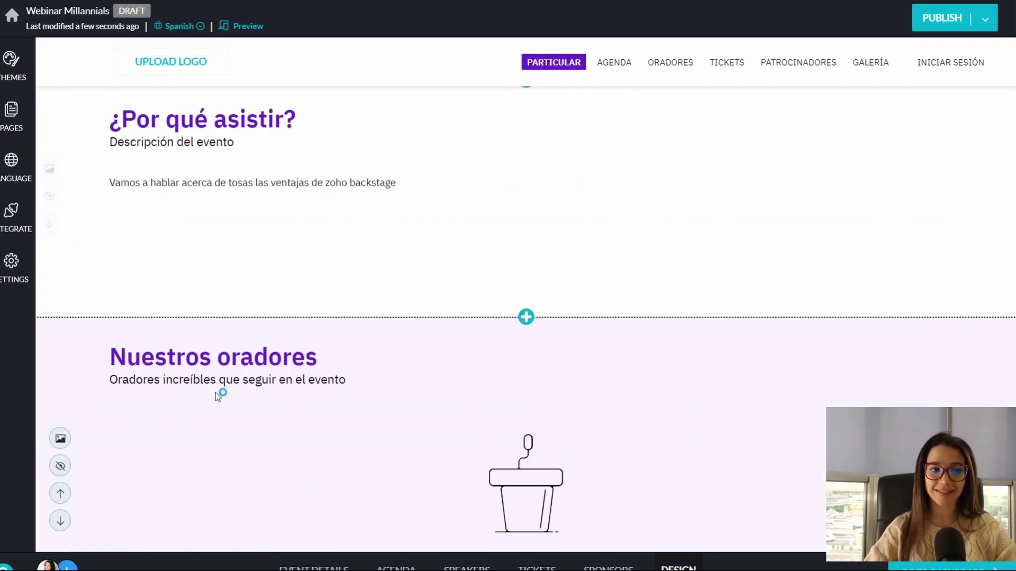
scroll(128, 179, up, 3)
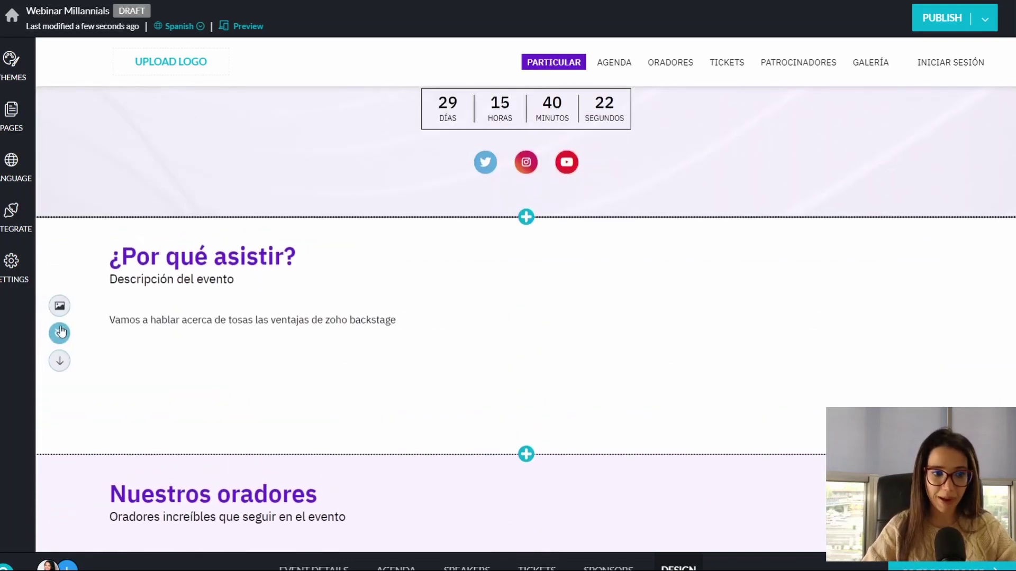
scroll(65, 332, down, 4)
scroll(64, 328, down, 7)
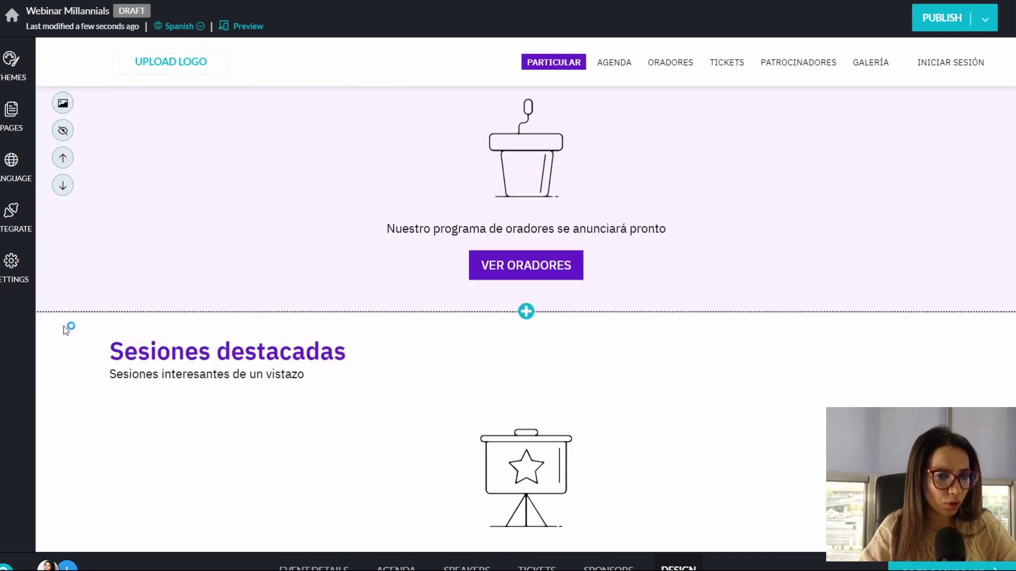
scroll(63, 326, down, 5)
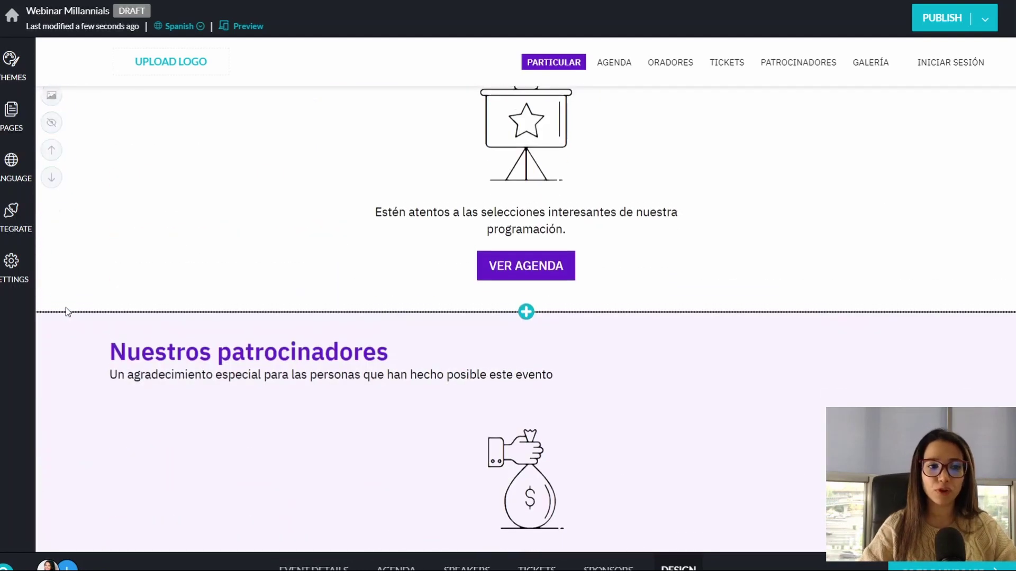
scroll(66, 308, up, 7)
scroll(68, 304, down, 10)
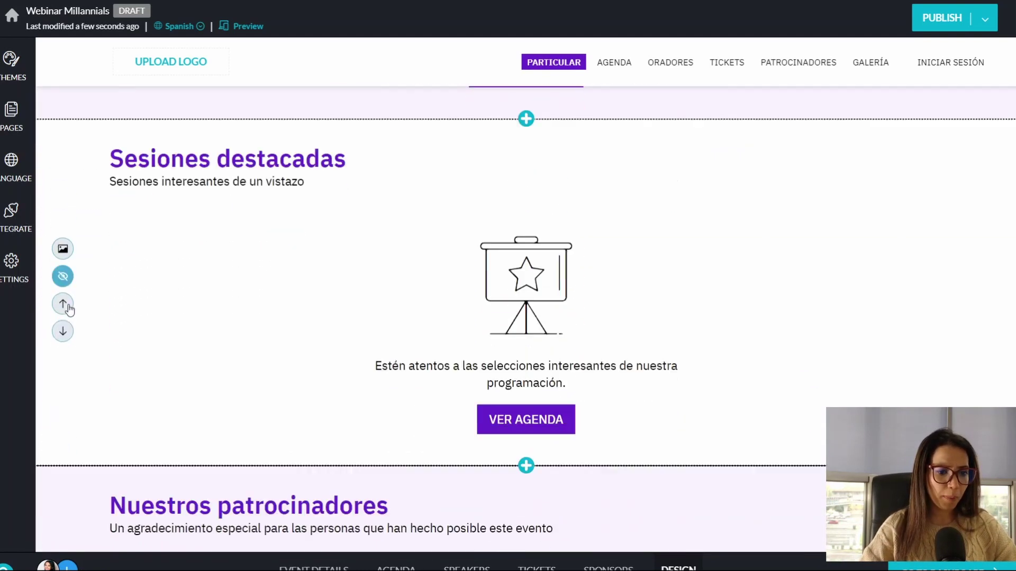
scroll(132, 405, down, 4)
scroll(132, 408, up, 4)
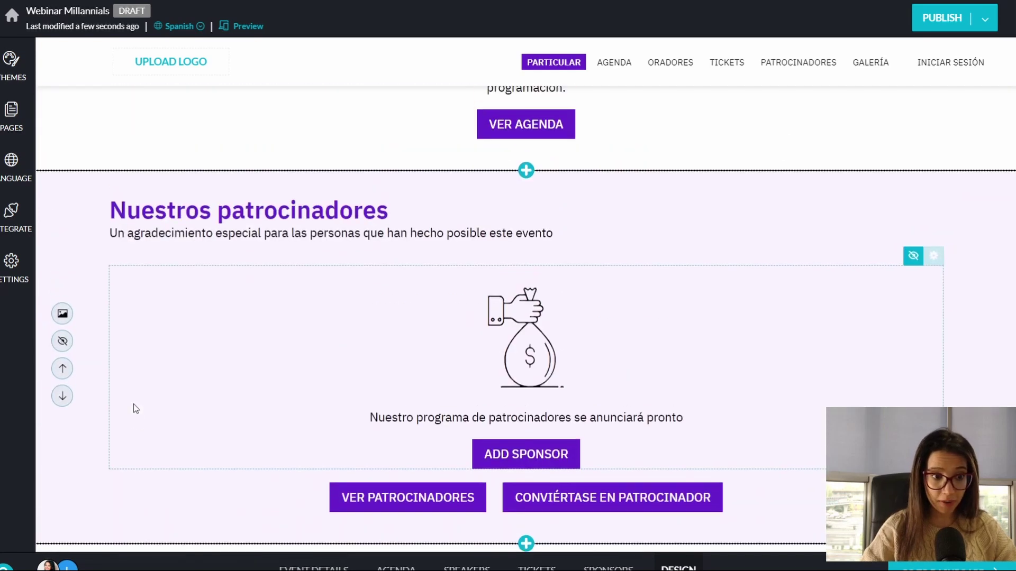
click(63, 342)
scroll(294, 374, down, 8)
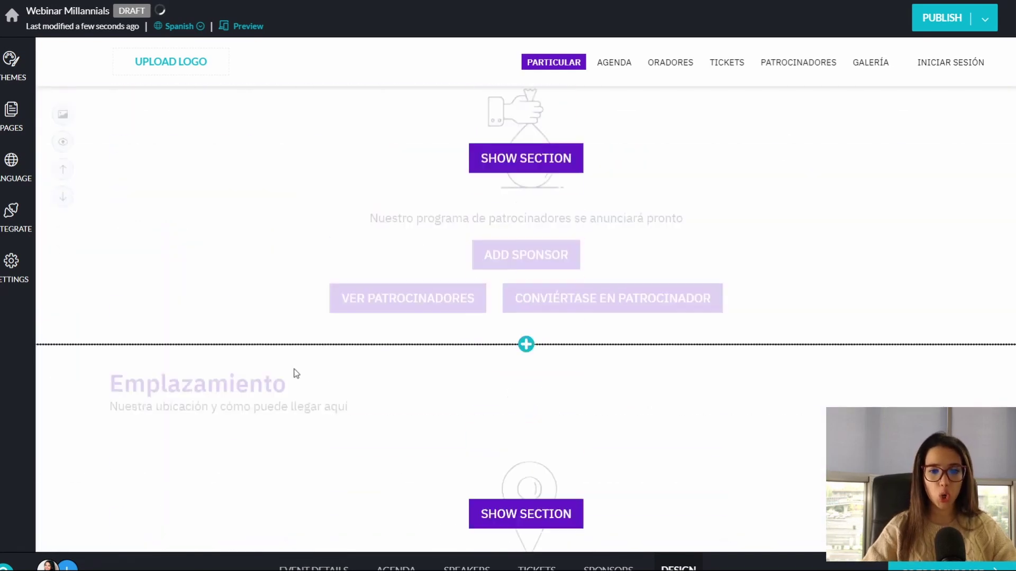
scroll(259, 386, down, 7)
scroll(252, 399, up, 6)
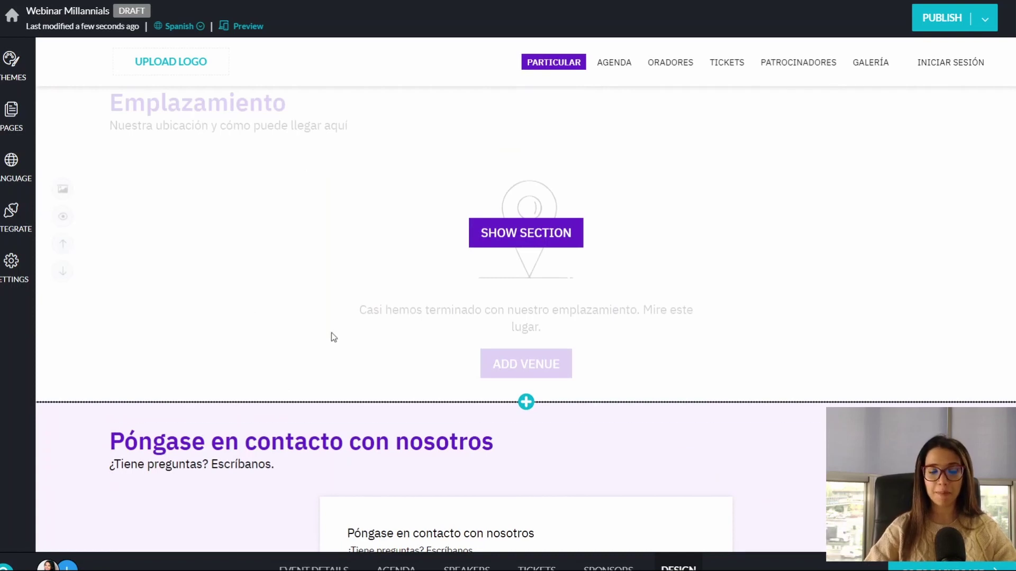
scroll(271, 365, down, 9)
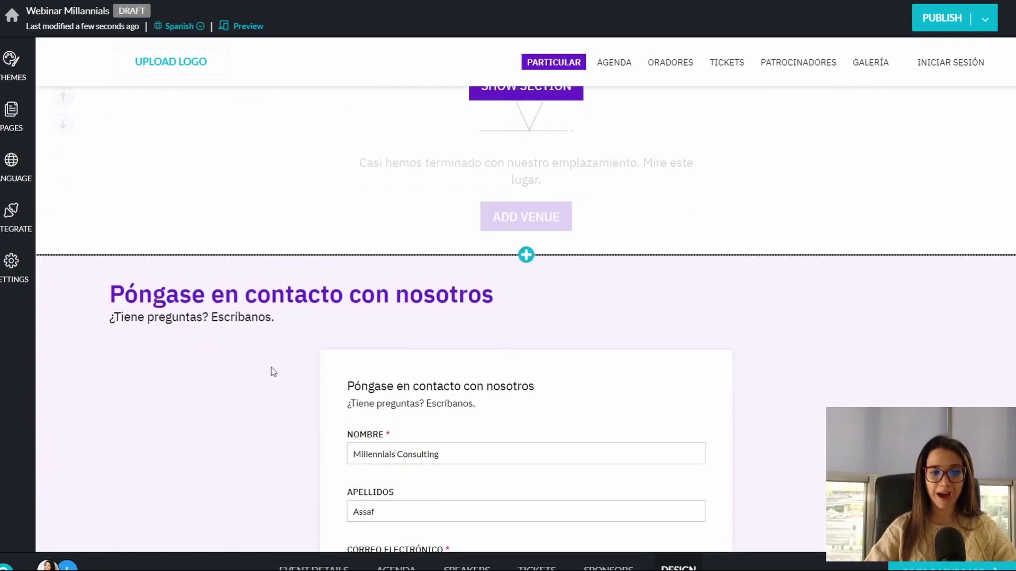
scroll(273, 372, up, 4)
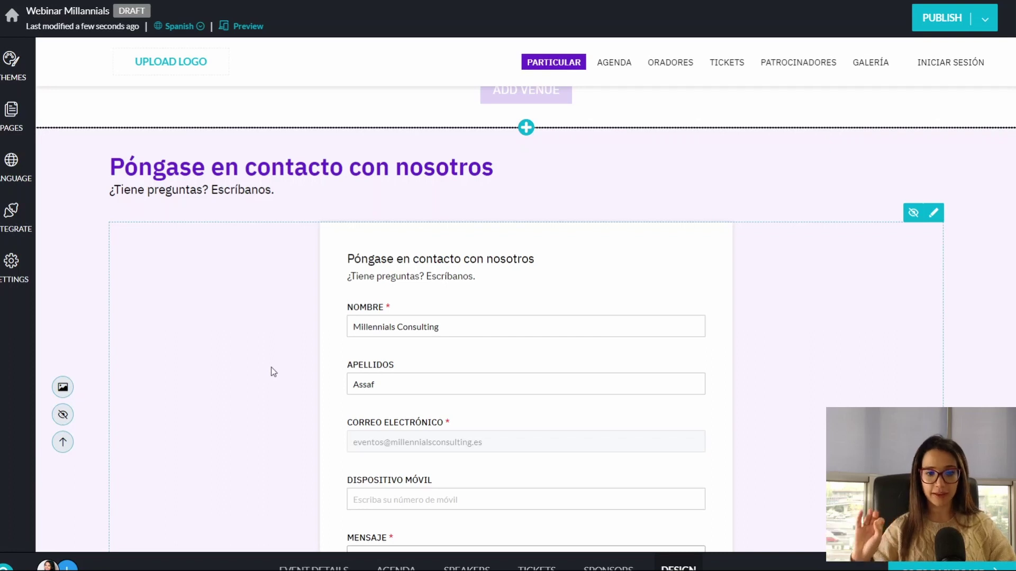
scroll(317, 380, up, 15)
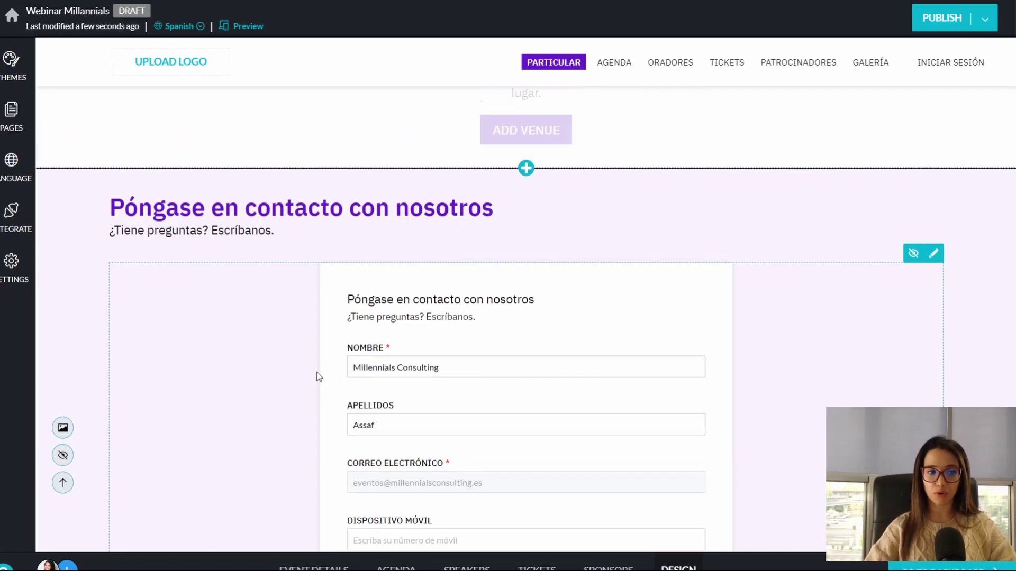
scroll(315, 385, up, 15)
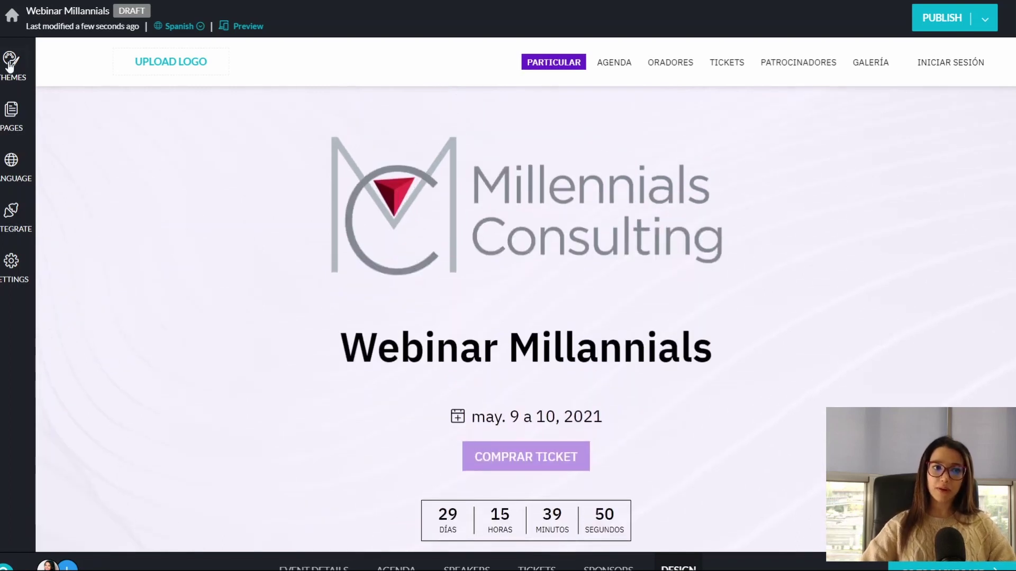
Step: Apply the Horizon theme from the Themes list and close the panel to view the dark hero
click(29, 67)
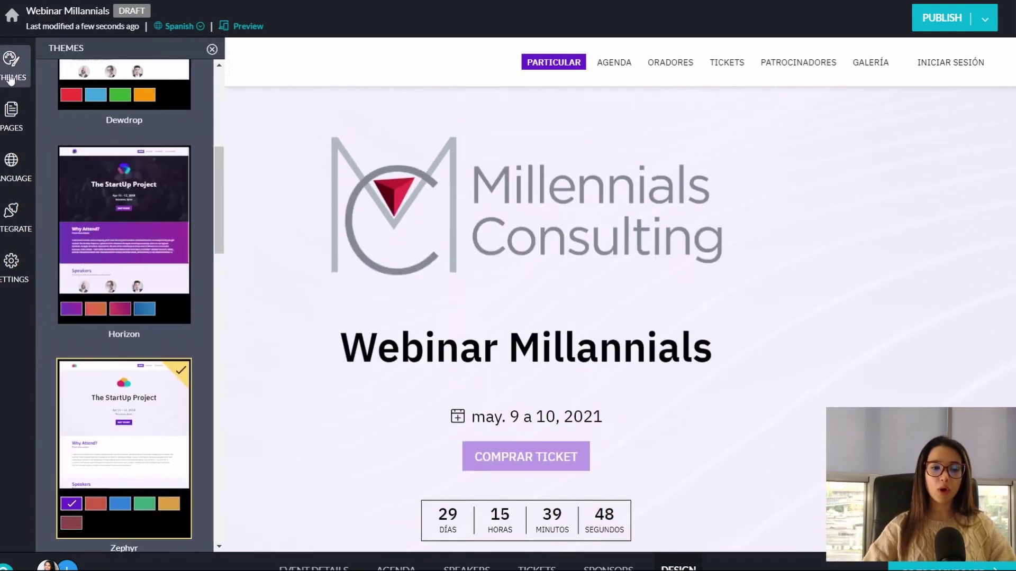
scroll(106, 185, up, 5)
scroll(106, 188, down, 6)
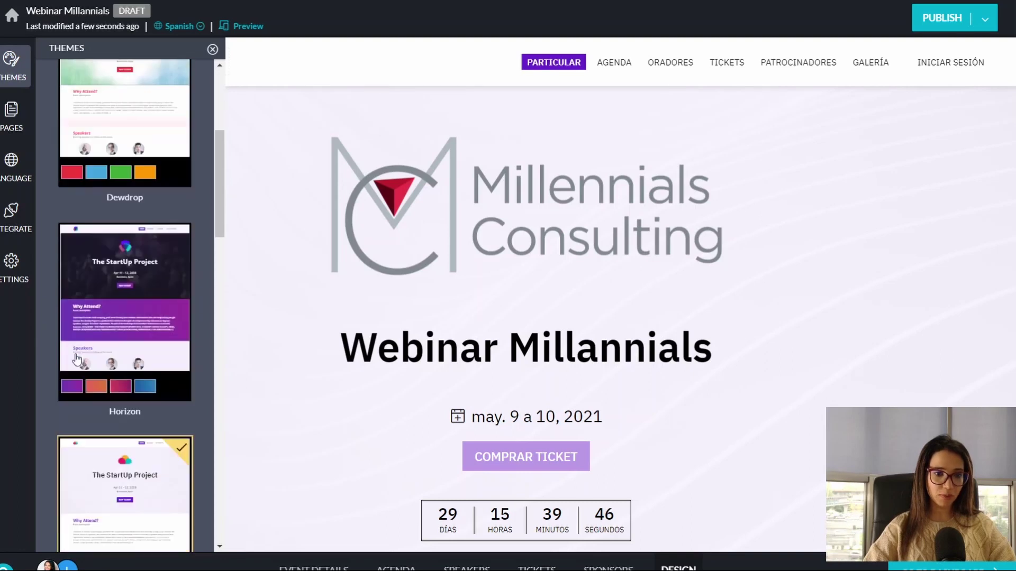
click(107, 245)
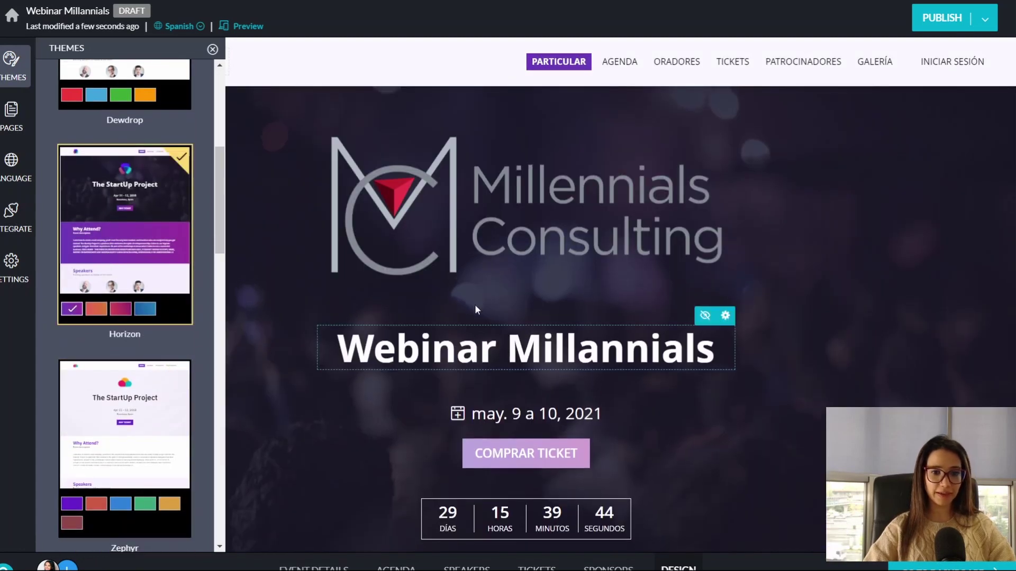
click(213, 50)
scroll(545, 404, down, 10)
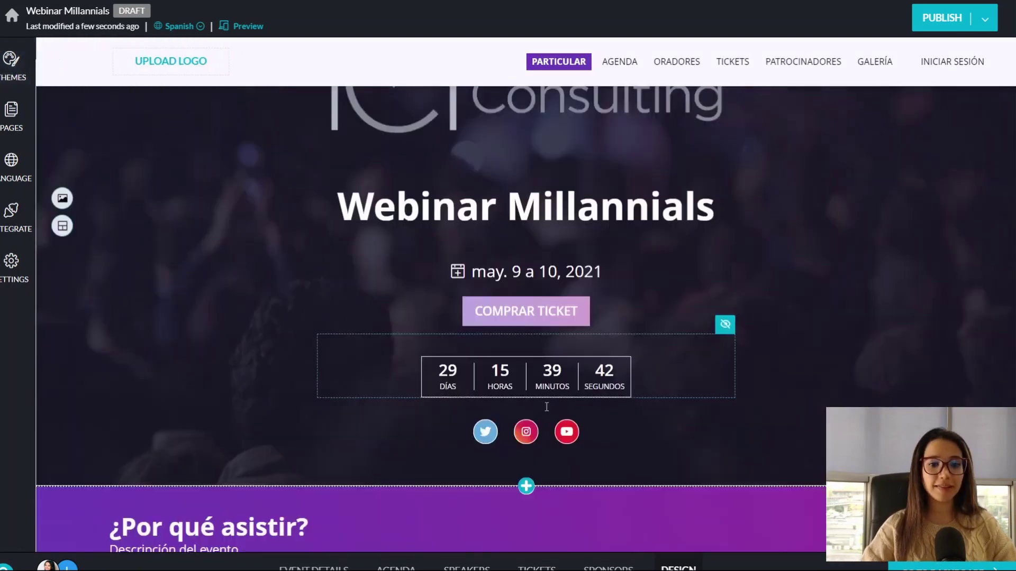
scroll(545, 401, up, 10)
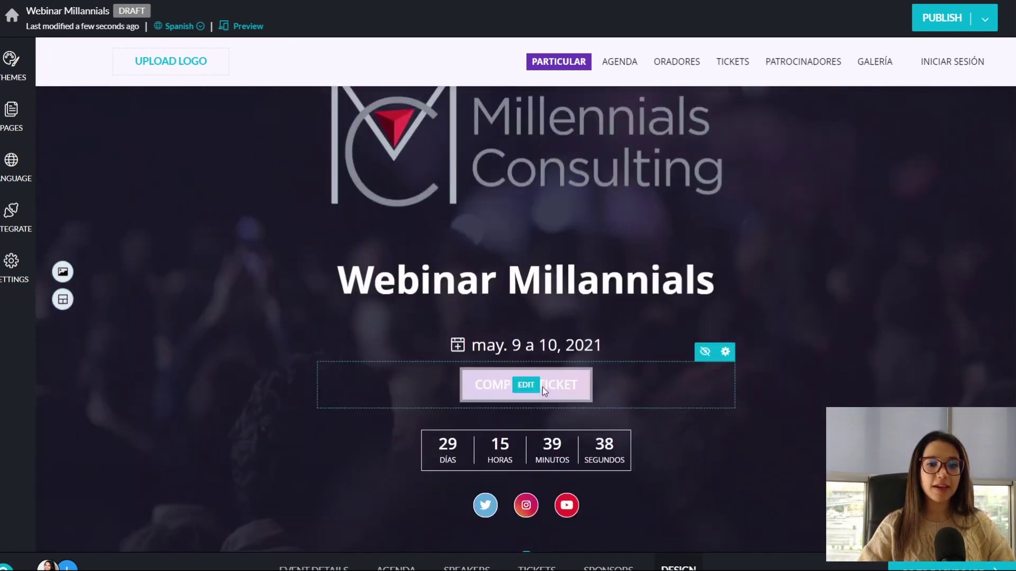
scroll(542, 387, up, 1)
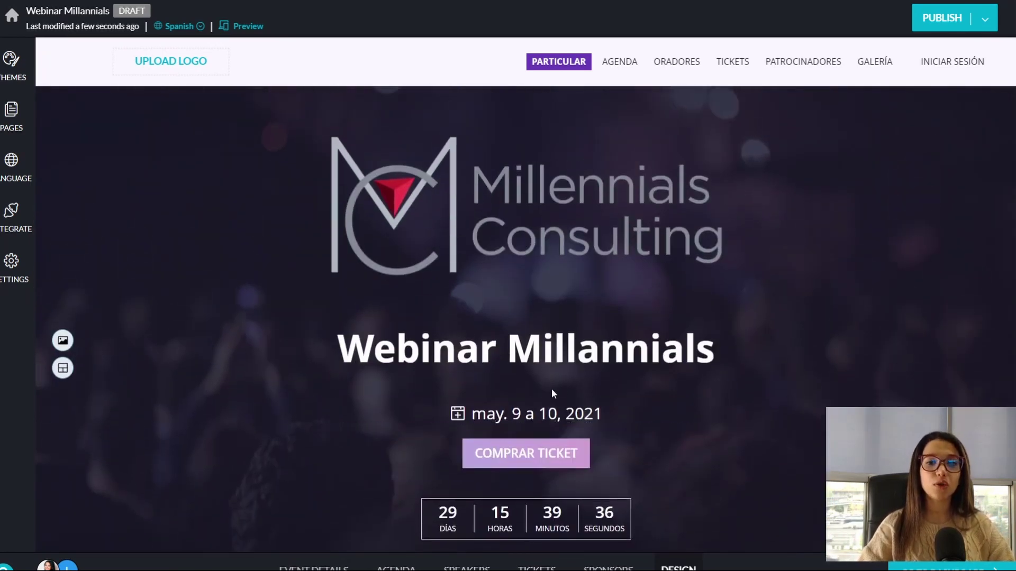